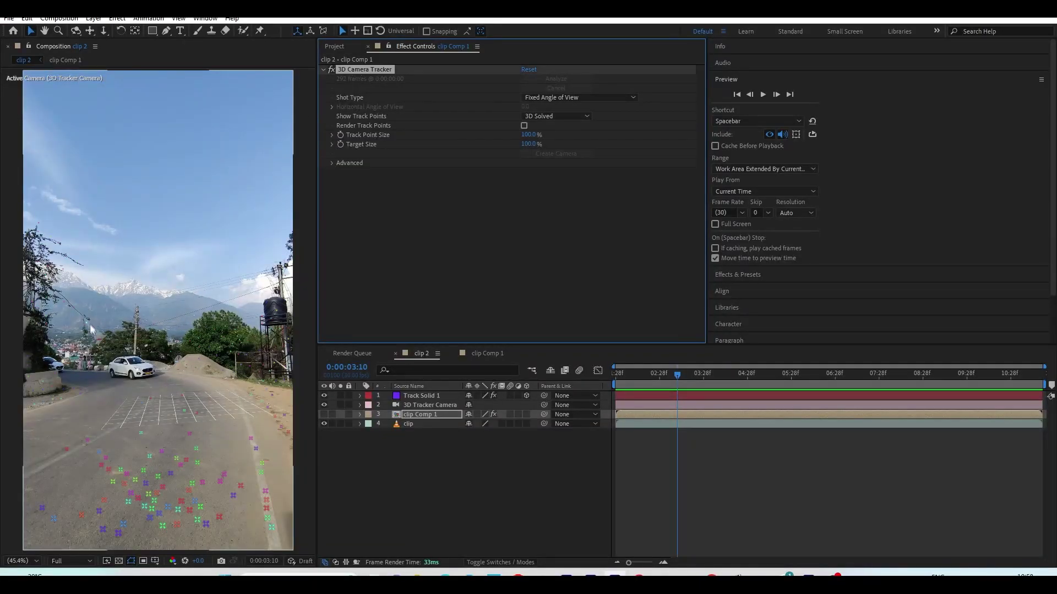
# Step: Create Track Null 1 from the selected track points on the road clip
pyautogui.scroll(4, 141, 363)
pyautogui.scroll(-1, 140, 363)
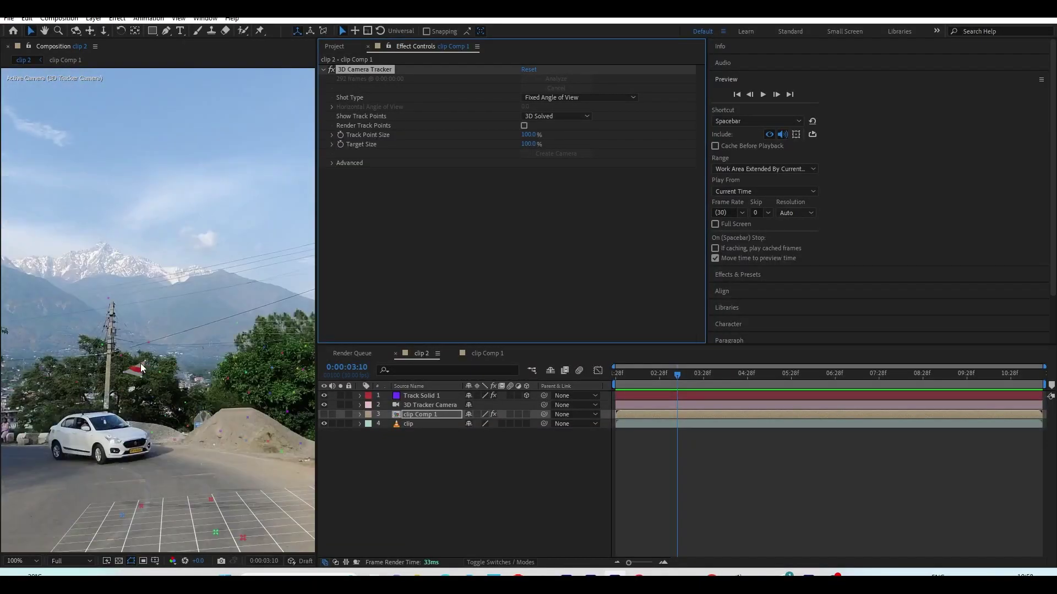
pyautogui.rightClick(108, 299)
pyautogui.click(142, 330)
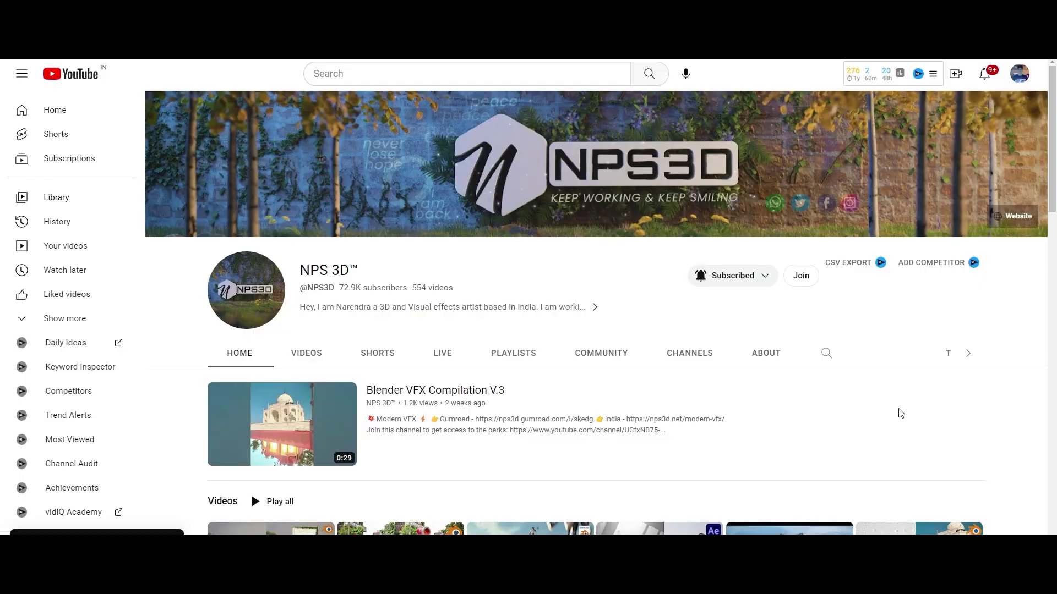
pyautogui.scroll(-3, 900, 414)
pyautogui.scroll(3, 1035, 298)
pyautogui.scroll(-5, 1033, 307)
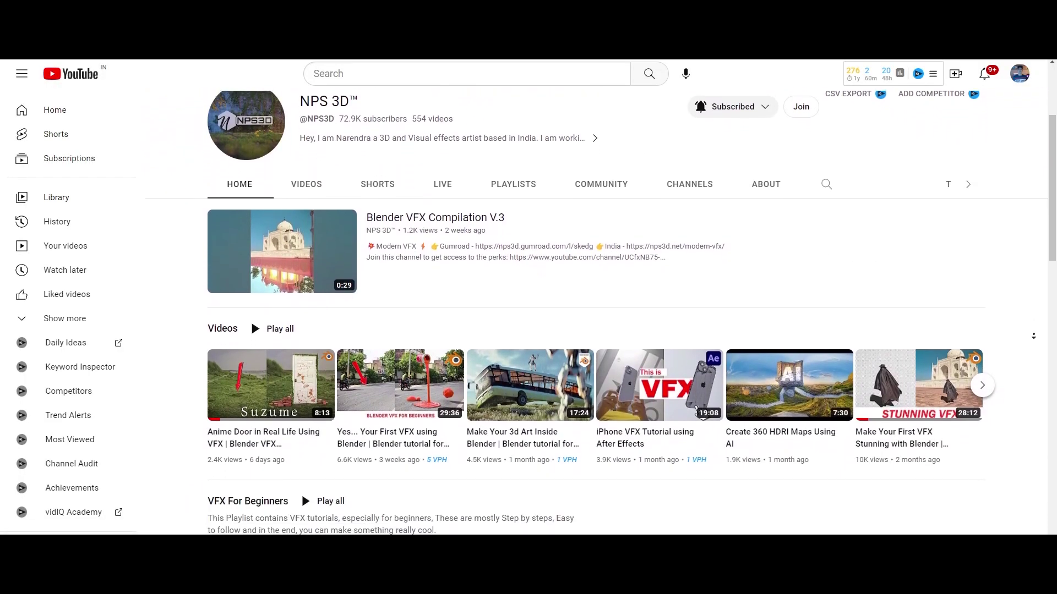
pyautogui.scroll(-9, 1034, 337)
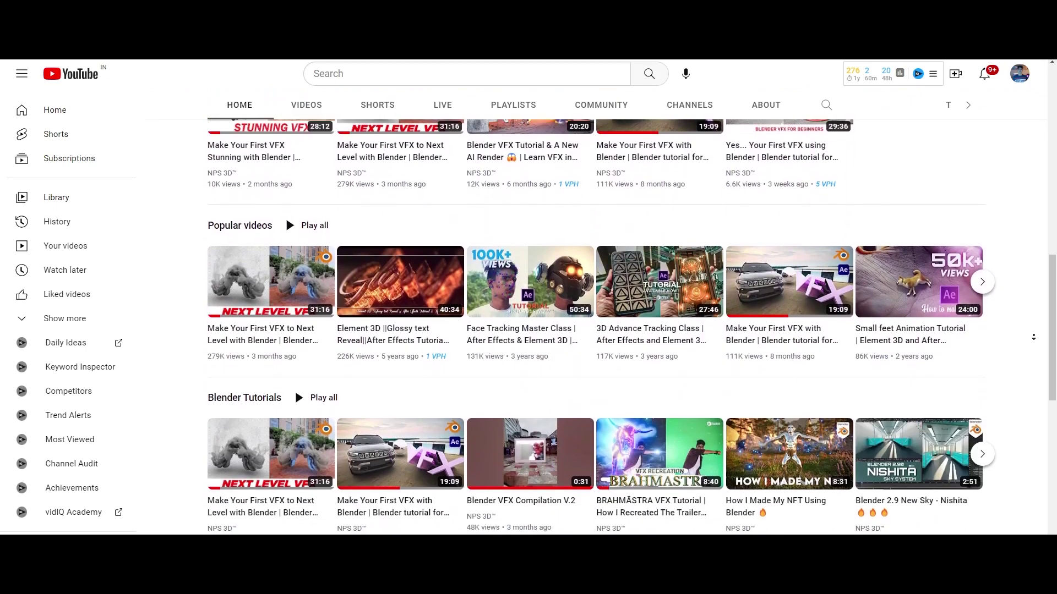
pyautogui.scroll(-8, 1033, 337)
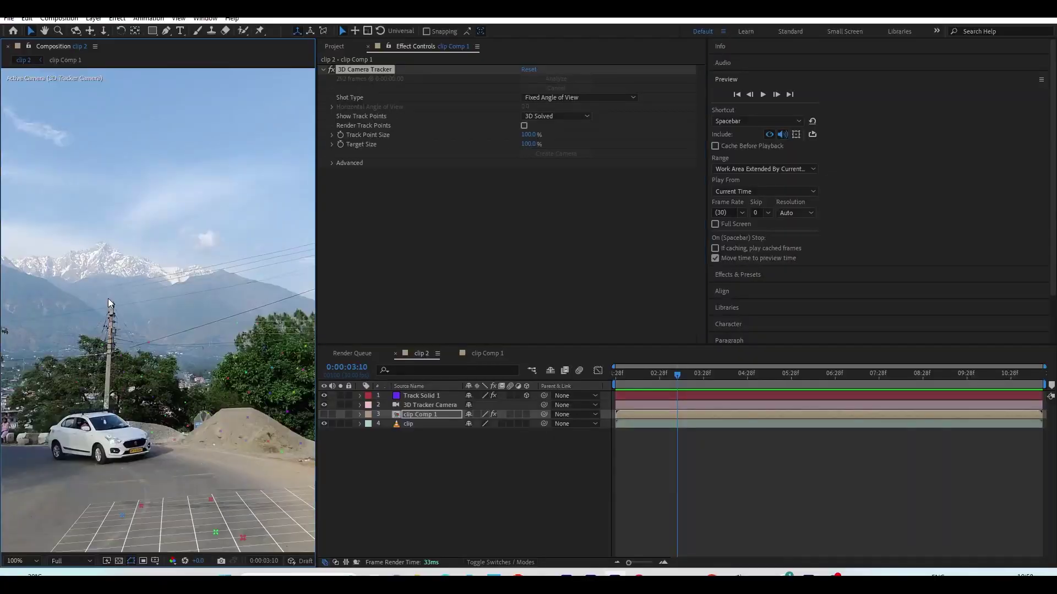
# Step: Add more track nulls from road track points around 11 seconds, hiding the track points
pyautogui.rightClick(108, 299)
pyautogui.moveTo(733, 377); pyautogui.dragTo(1043, 374)
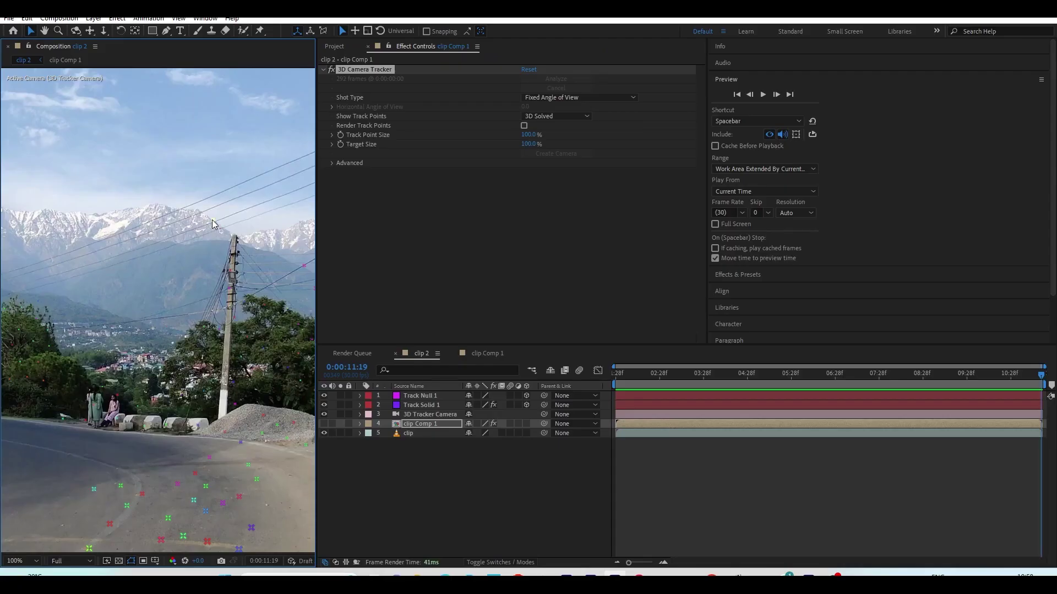
pyautogui.rightClick(181, 456)
pyautogui.click(324, 424)
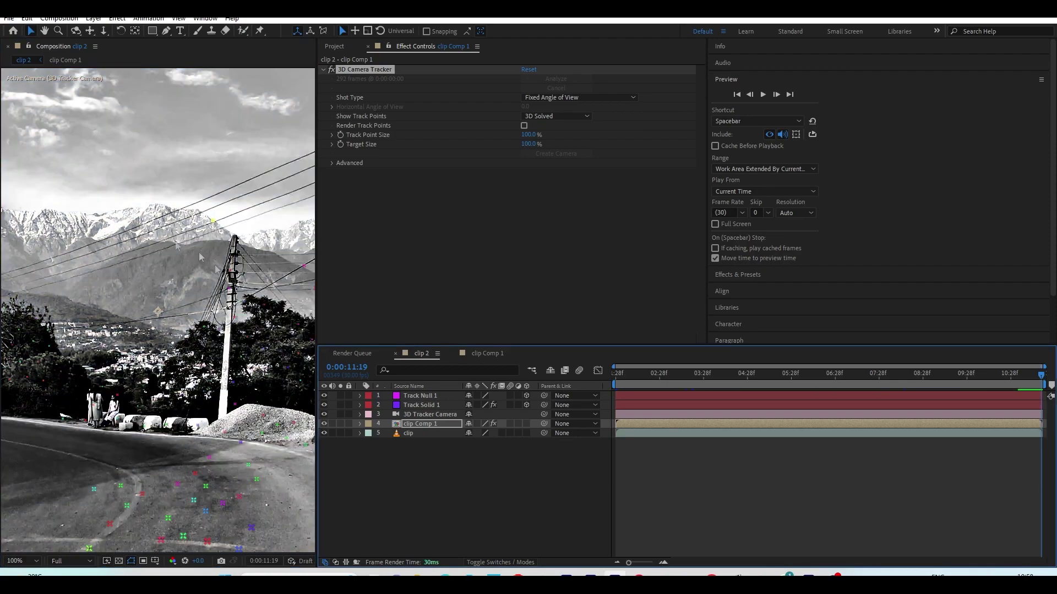
pyautogui.click(366, 83)
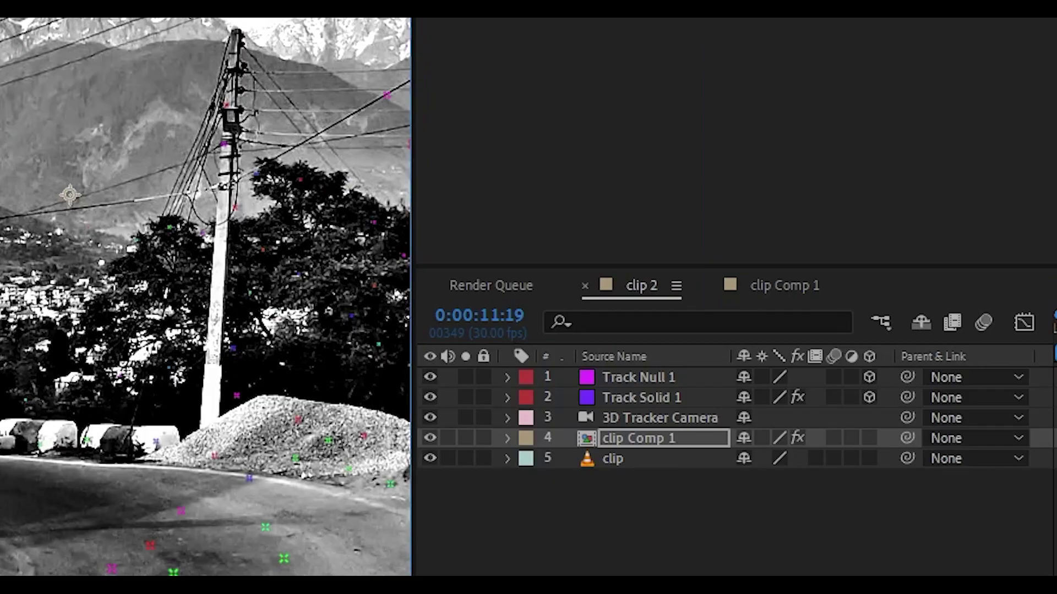
pyautogui.rightClick(209, 224)
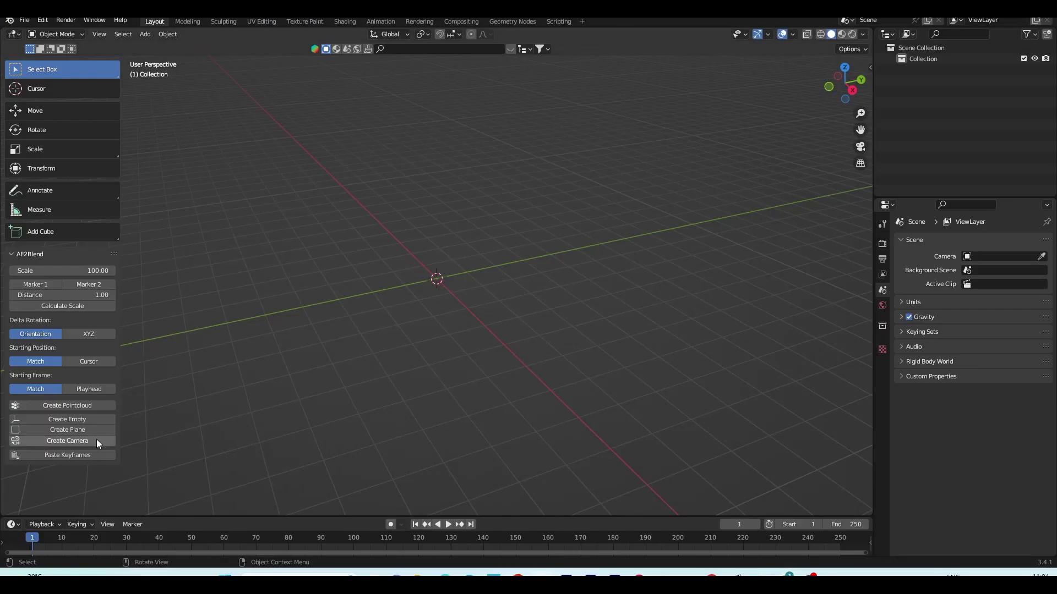
# Step: Create the animated camera, a ground plane and an empty from the After Effects track data
pyautogui.click(97, 441)
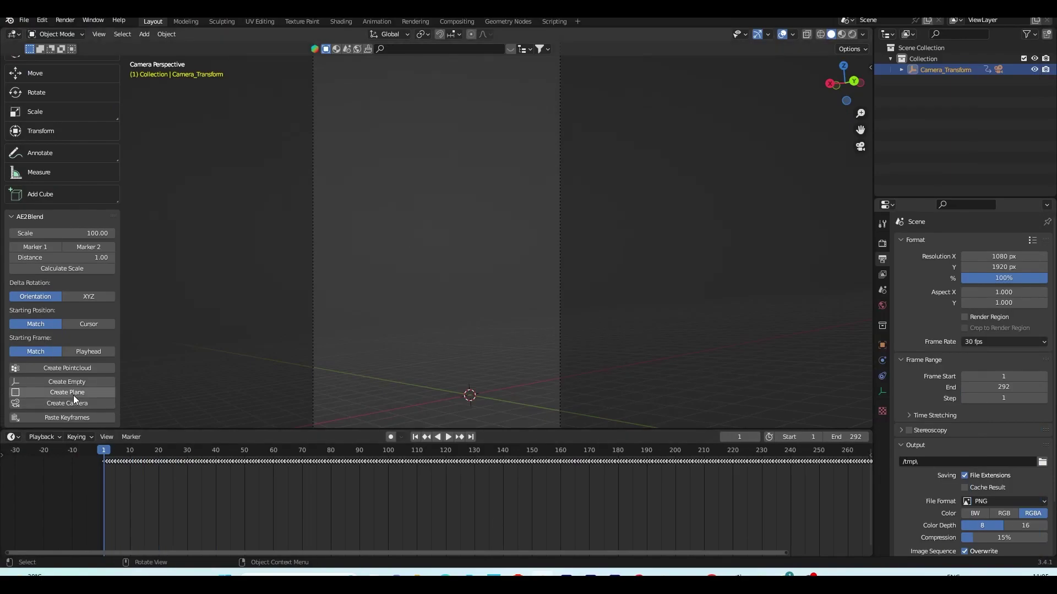
pyautogui.click(74, 394)
pyautogui.click(579, 567)
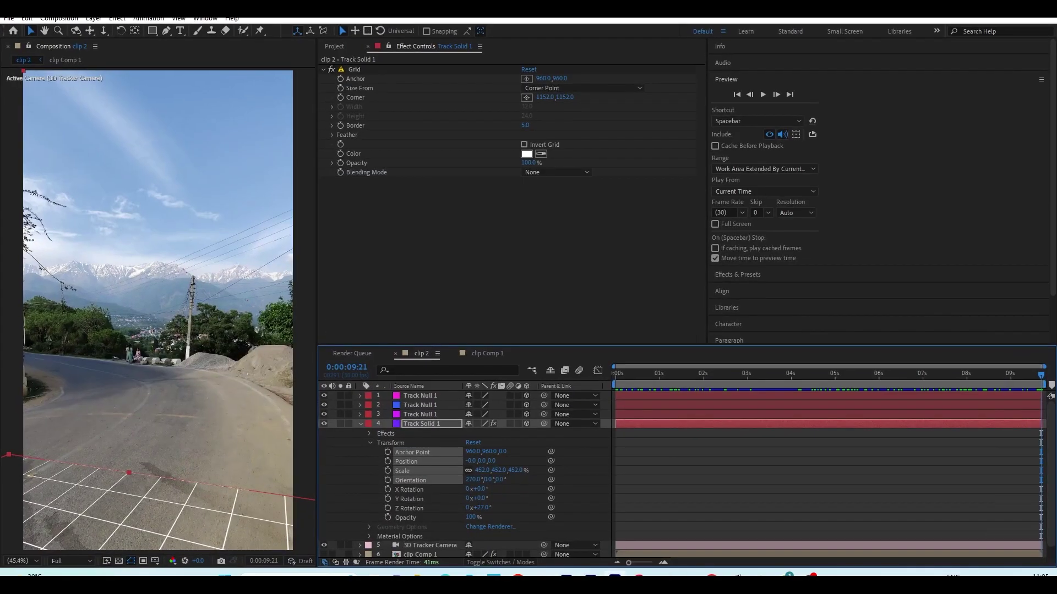
pyautogui.hotkey('alt', 'Tab')
pyautogui.click(67, 382)
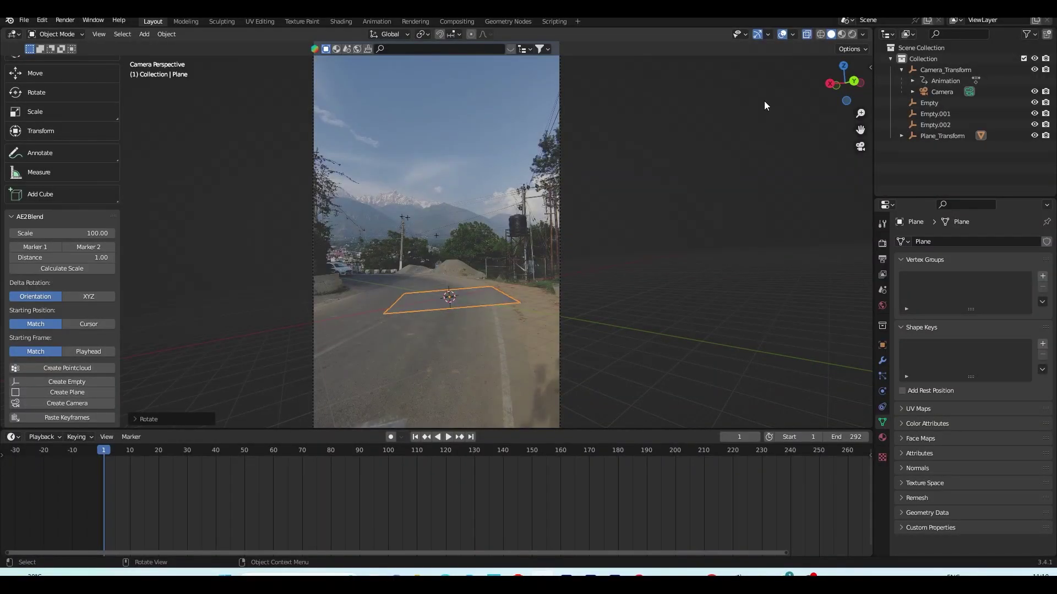
# Step: Play the tracked shot to check the camera and plane alignment with the road
pyautogui.scroll(2, 701, 205)
pyautogui.click(448, 438)
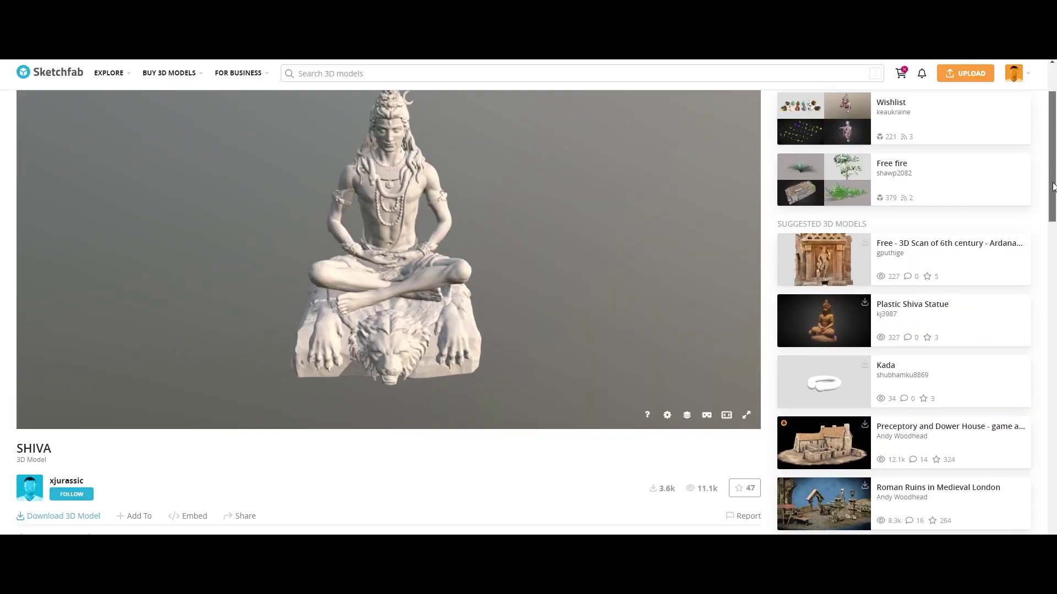
pyautogui.scroll(-1, 1052, 186)
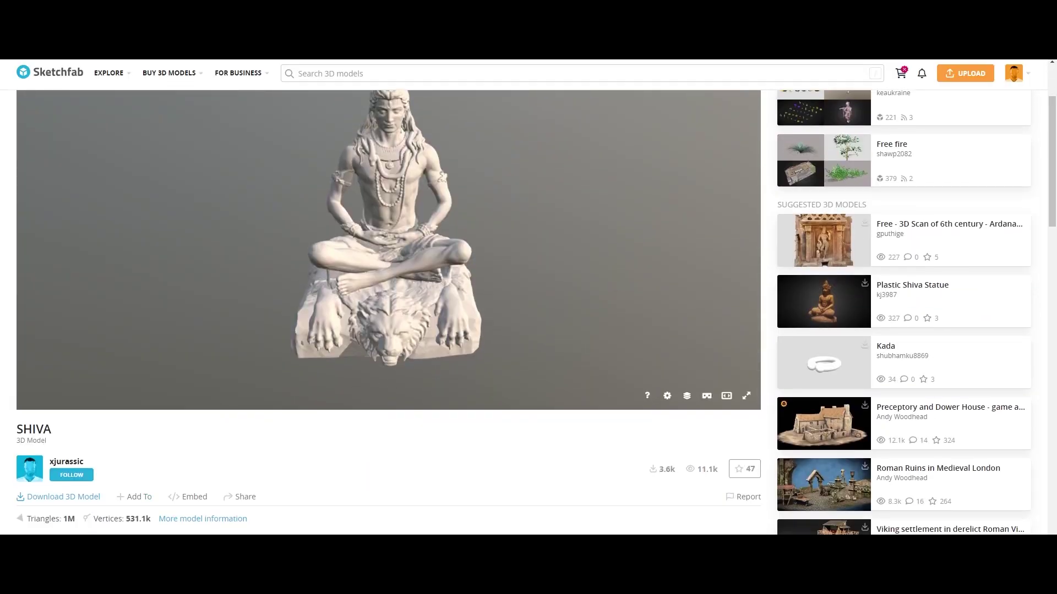
# Step: Download the free SHIVA model from Sketchfab as shiva.zip in glTF format
pyautogui.click(71, 501)
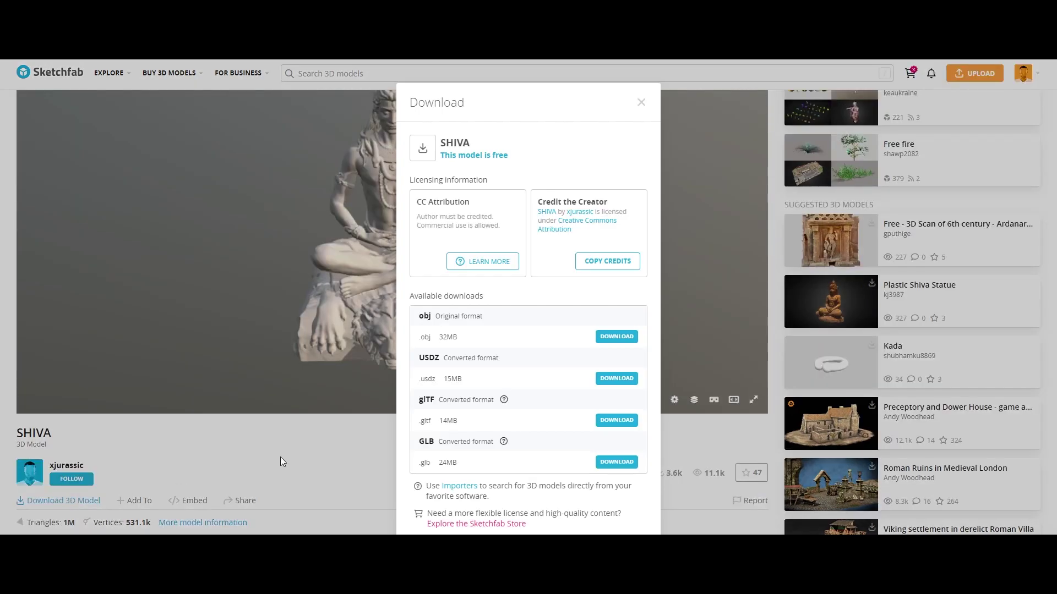
pyautogui.click(601, 423)
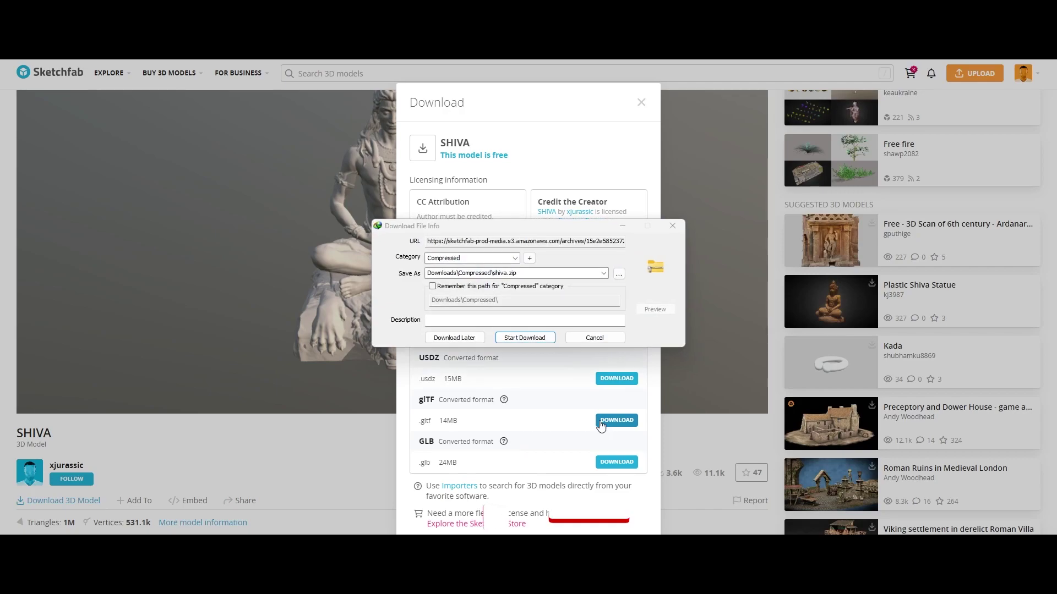
pyautogui.click(524, 338)
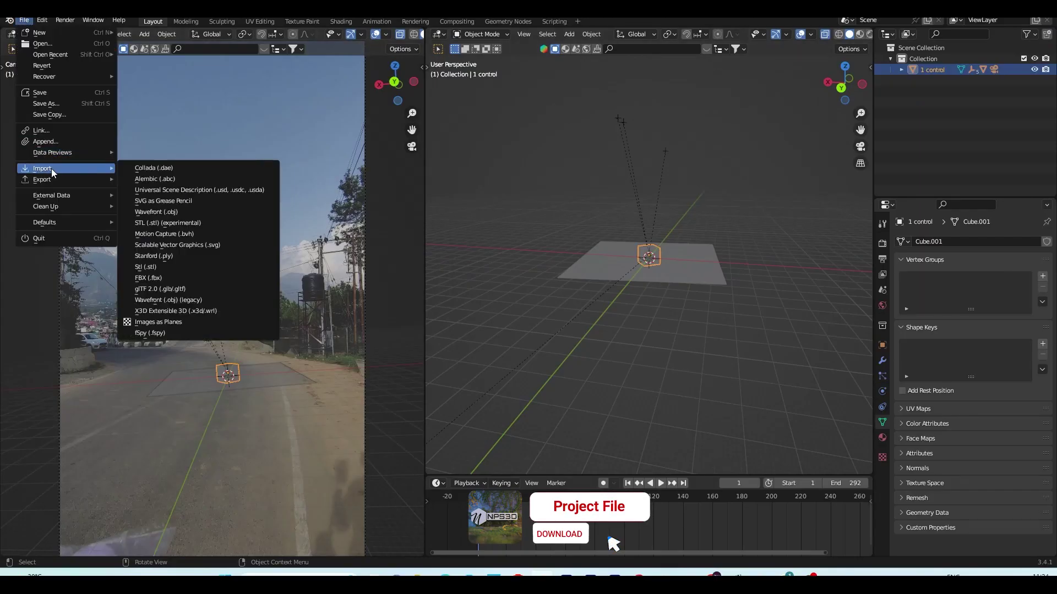
pyautogui.click(182, 293)
# Step: Import scene.gltf from the downloaded shiva folder as a glTF 2.0 model
pyautogui.hotkey('ctrl', 'v')
pyautogui.press('Return')
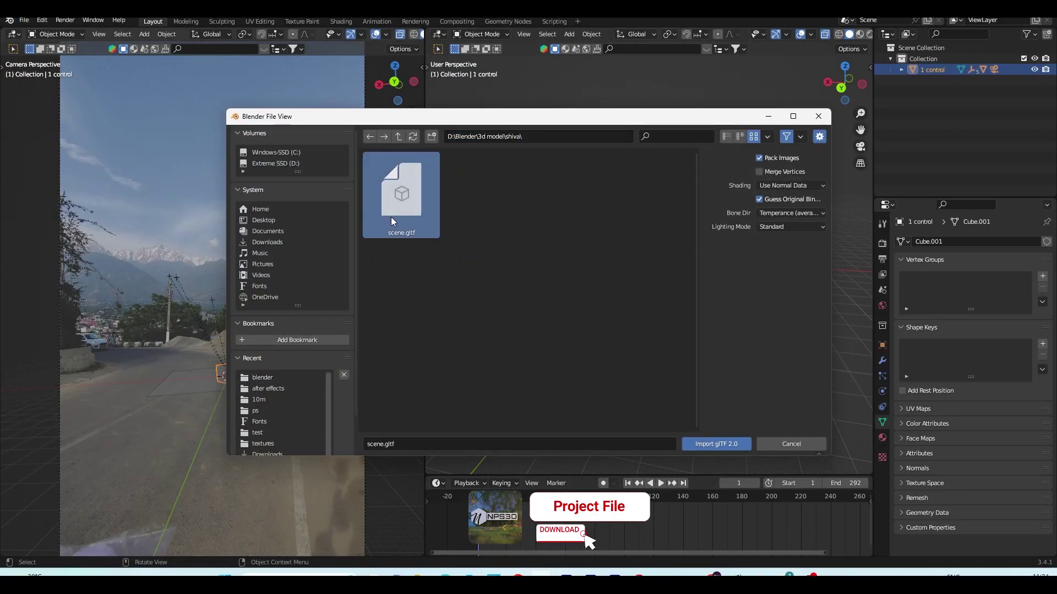
pyautogui.press('Return')
pyautogui.press('m')
pyautogui.click(737, 329)
# Step: Put the model in a new 'shiva' collection, scale it up and raise it above the road
pyautogui.write('shiva')
pyautogui.press('Return')
pyautogui.press('KP_1')
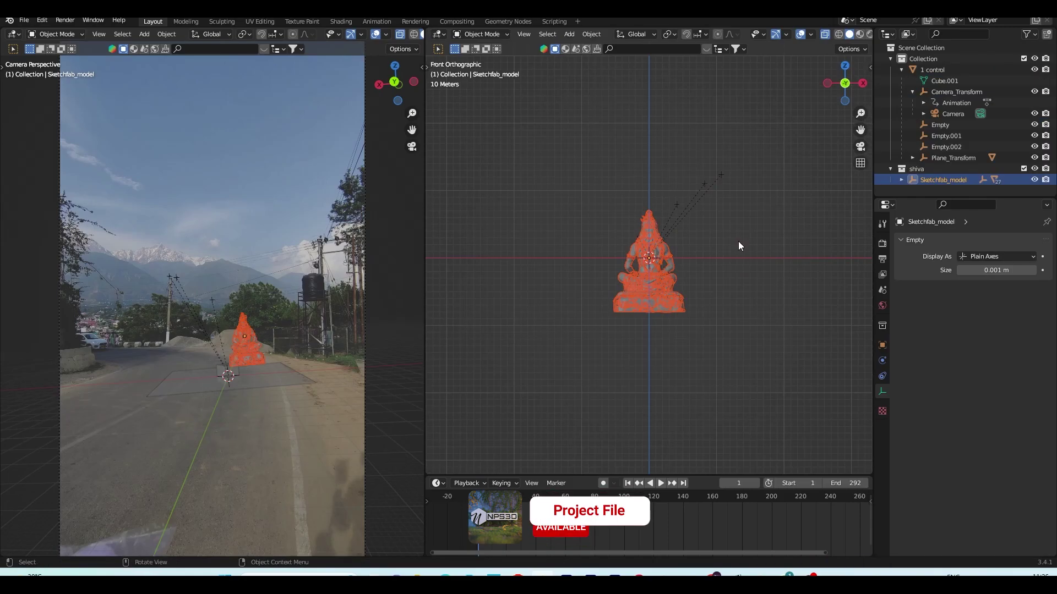
pyautogui.press('s')
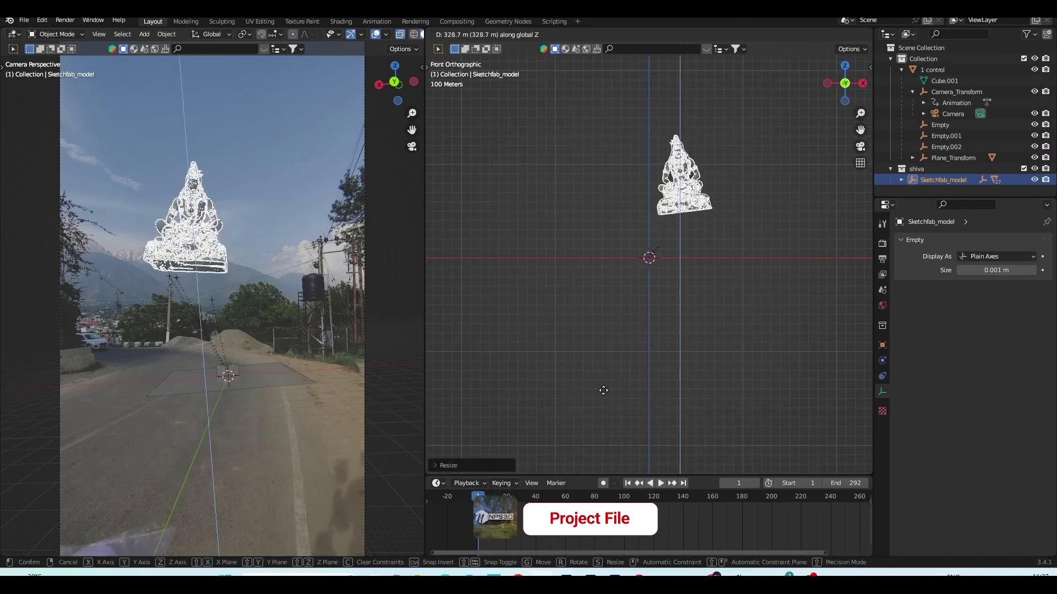
pyautogui.click(600, 458)
pyautogui.click(661, 483)
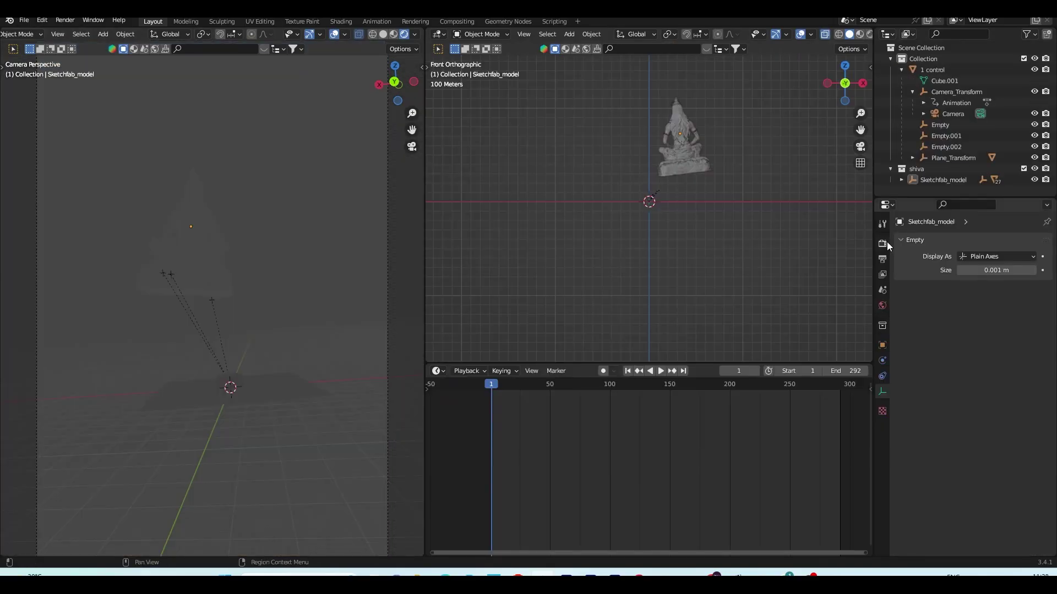
# Step: Change the render engine and subdivide the statue's bone into a chain of smaller bones
pyautogui.click(887, 242)
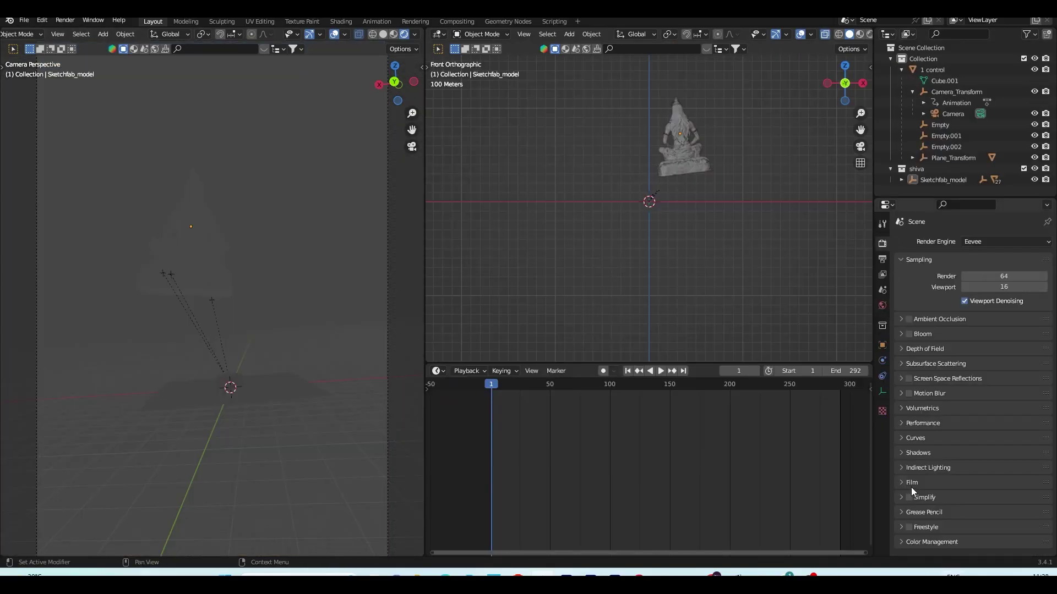
pyautogui.click(982, 234)
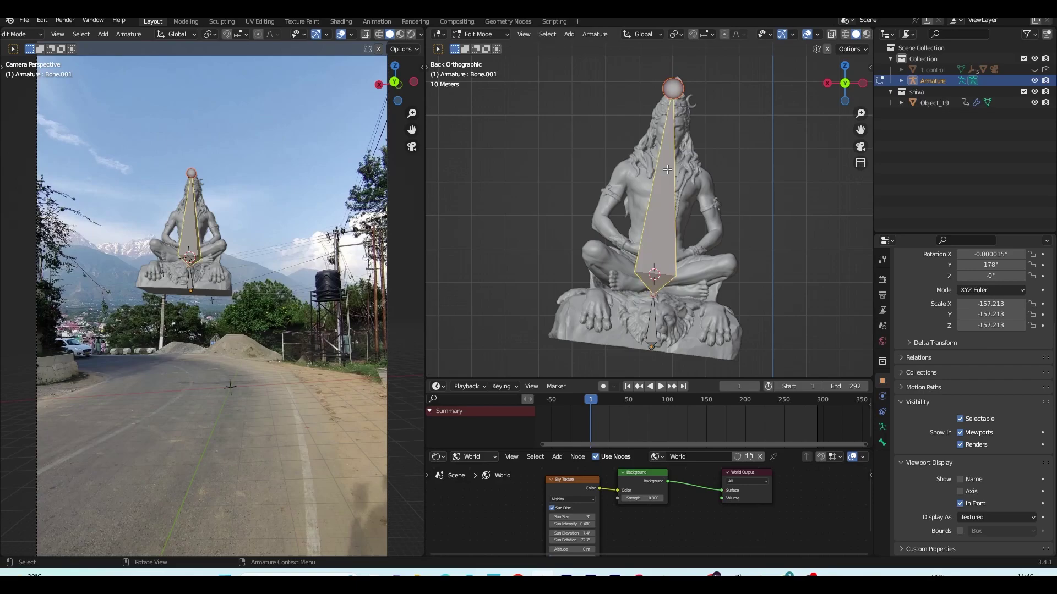
pyautogui.hotkey('shift', 'r')
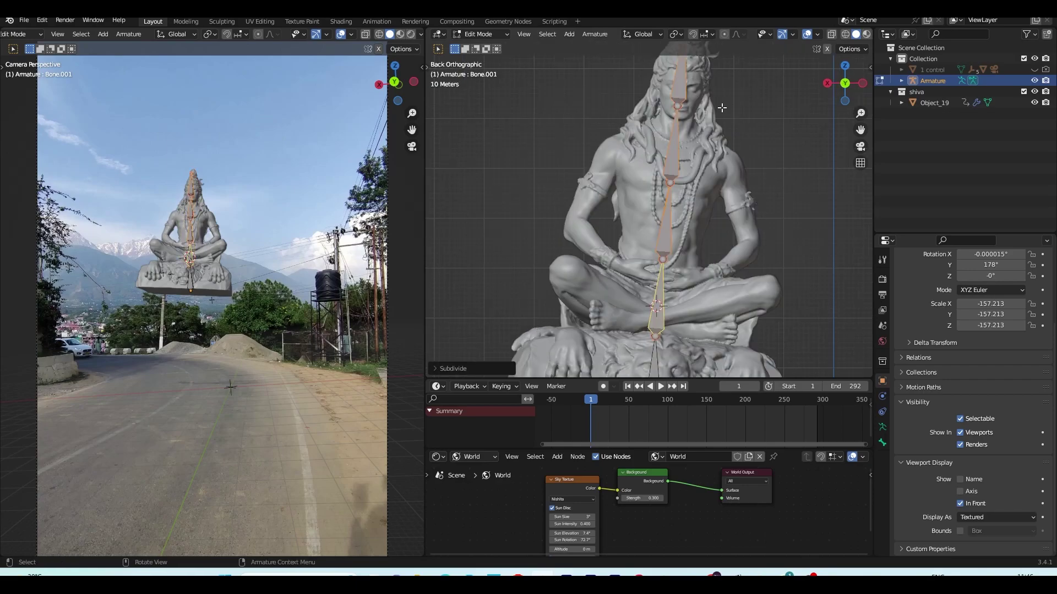
# Step: Parent the statue to the armature, pose the bones and keyframe the pose at frame 1
pyautogui.hotkey('ctrl', 'p')
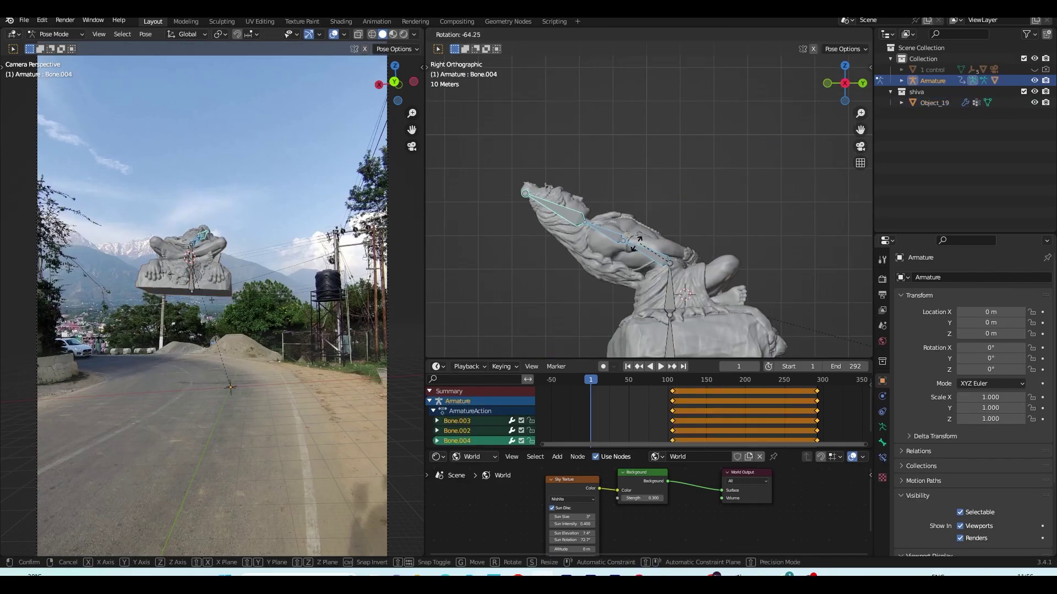
pyautogui.click(692, 233)
pyautogui.press('i')
pyautogui.click(688, 282)
# Step: Play the statue's bending animation and the particle trail along the curve path
pyautogui.click(660, 366)
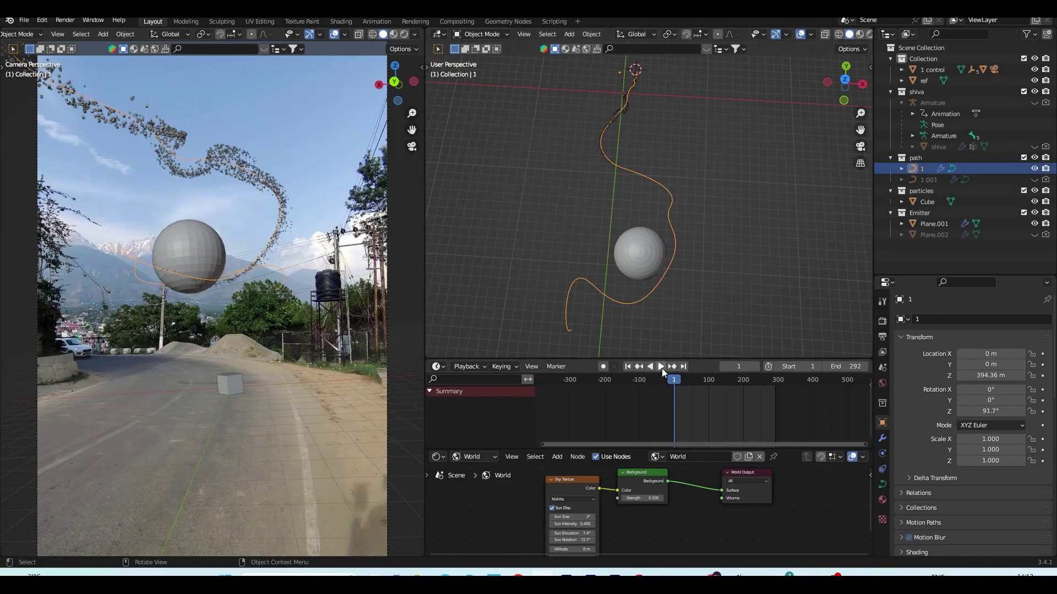
pyautogui.click(661, 368)
pyautogui.click(758, 266)
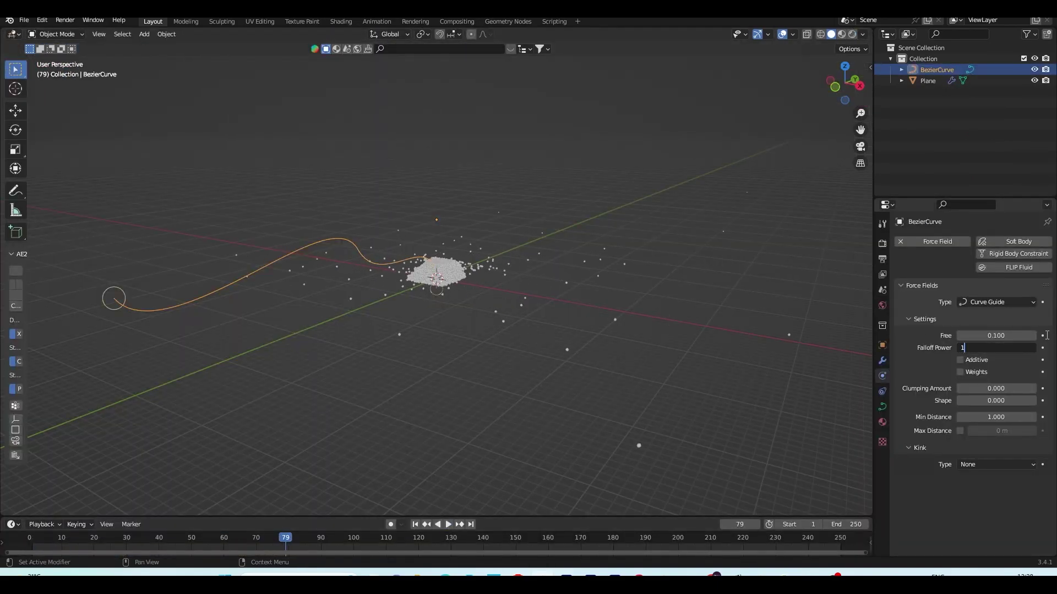
# Step: Pause playback and review the Plane emitter's particle settings
pyautogui.click(444, 525)
pyautogui.click(927, 80)
pyautogui.click(883, 376)
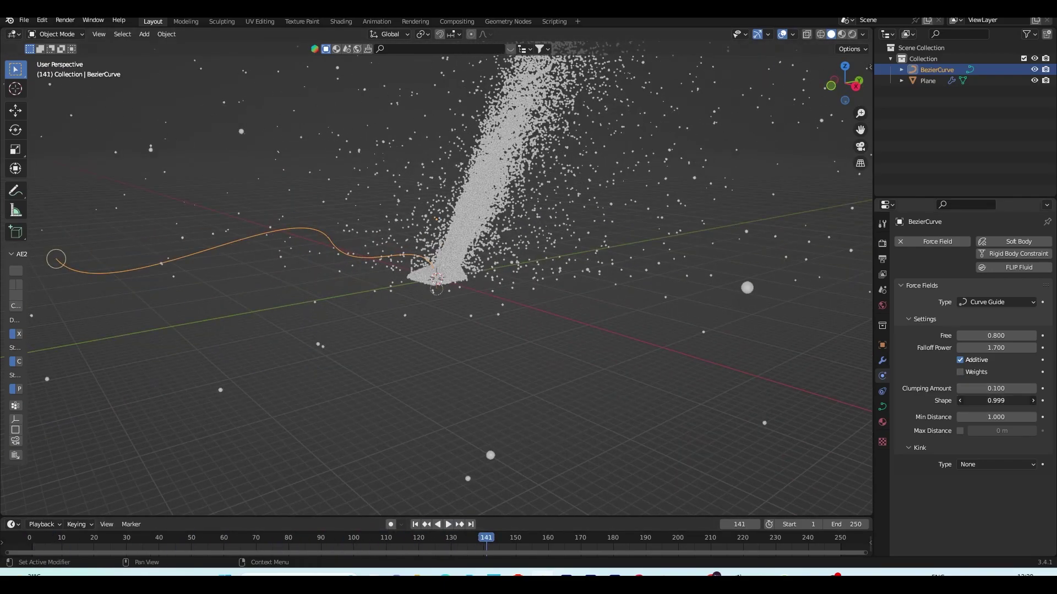
# Step: Switch the BezierCurve's field to a curve-shaped Force and play to check the swirl
pyautogui.click(996, 302)
pyautogui.click(996, 394)
pyautogui.click(447, 523)
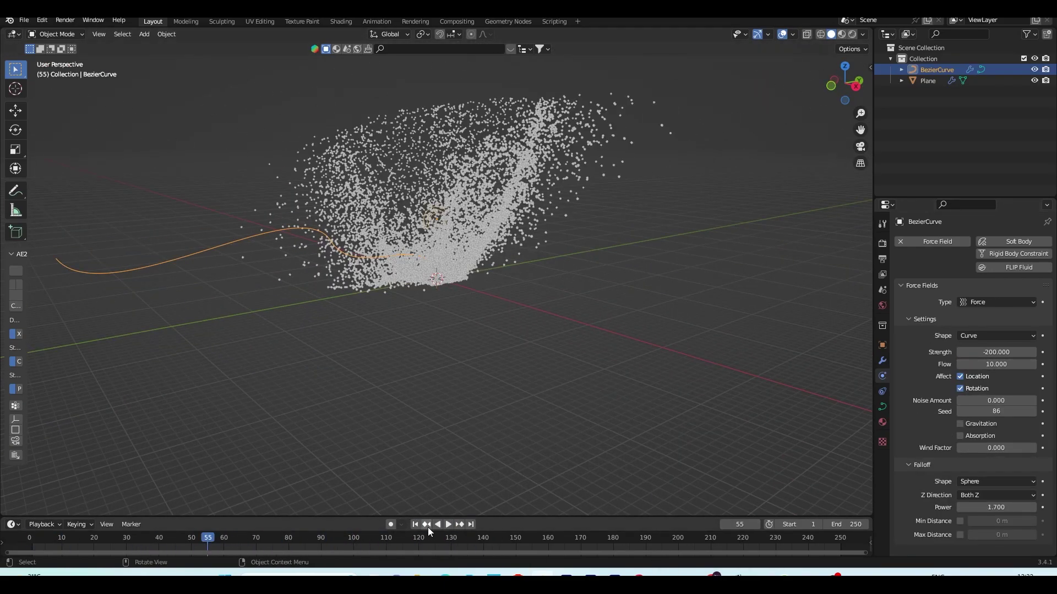
pyautogui.click(448, 524)
# Step: Lower Flow to 9.3, then add a plane and flatten it into a thin sliver along Y
pyautogui.moveTo(996, 365); pyautogui.dragTo(986, 365)
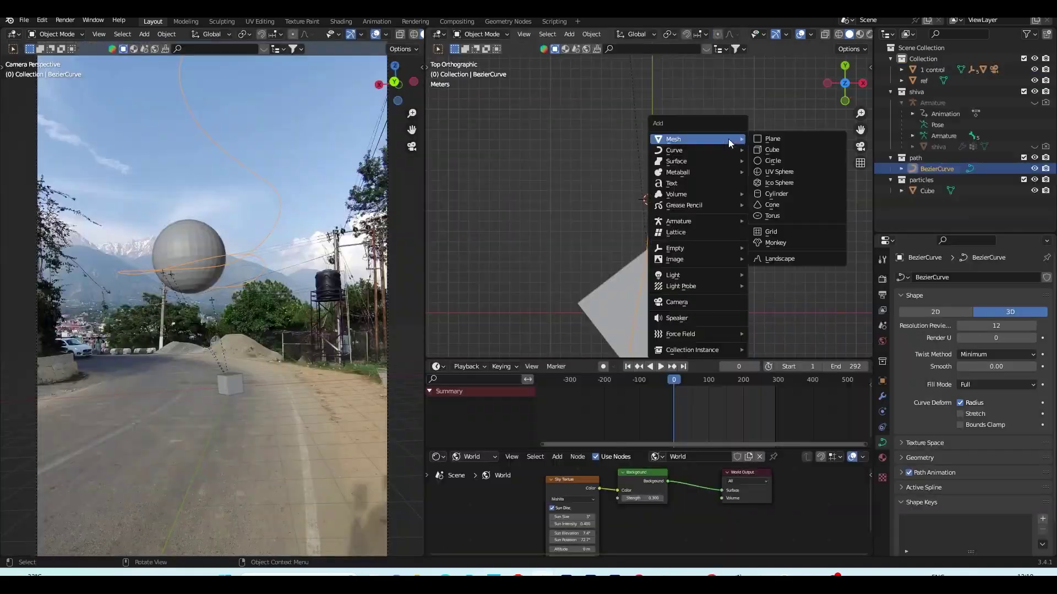
pyautogui.click(759, 139)
pyautogui.moveTo(759, 140); pyautogui.dragTo(702, 147, button='middle')
pyautogui.press('s')
pyautogui.press('y')
pyautogui.press('Return')
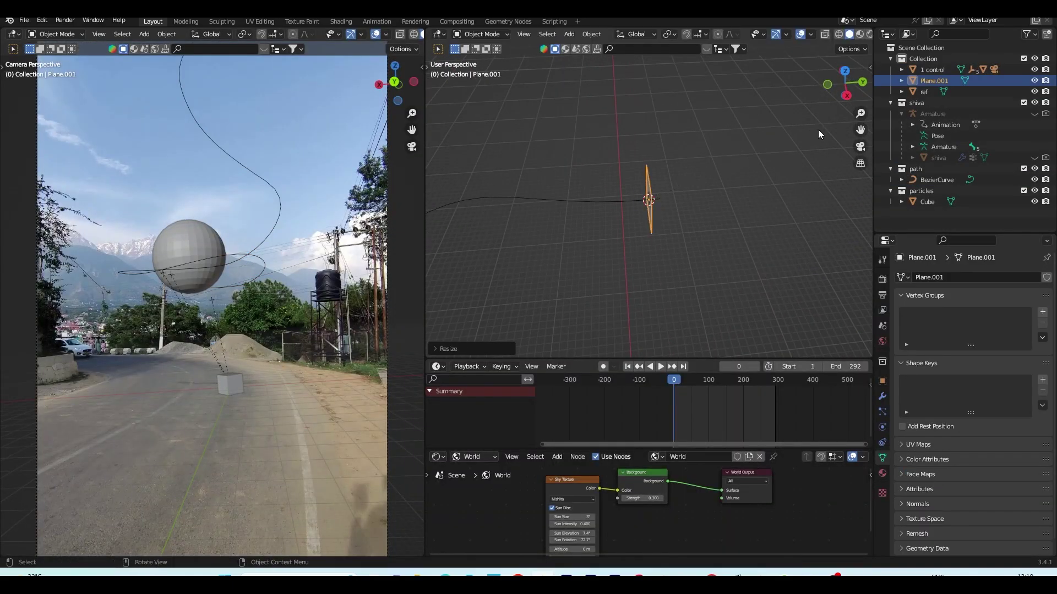
pyautogui.moveTo(818, 130); pyautogui.dragTo(730, 180, button='middle')
# Step: Add a particle system to the thin plane and play to watch particles emit
pyautogui.click(882, 412)
pyautogui.click(1047, 278)
pyautogui.click(661, 367)
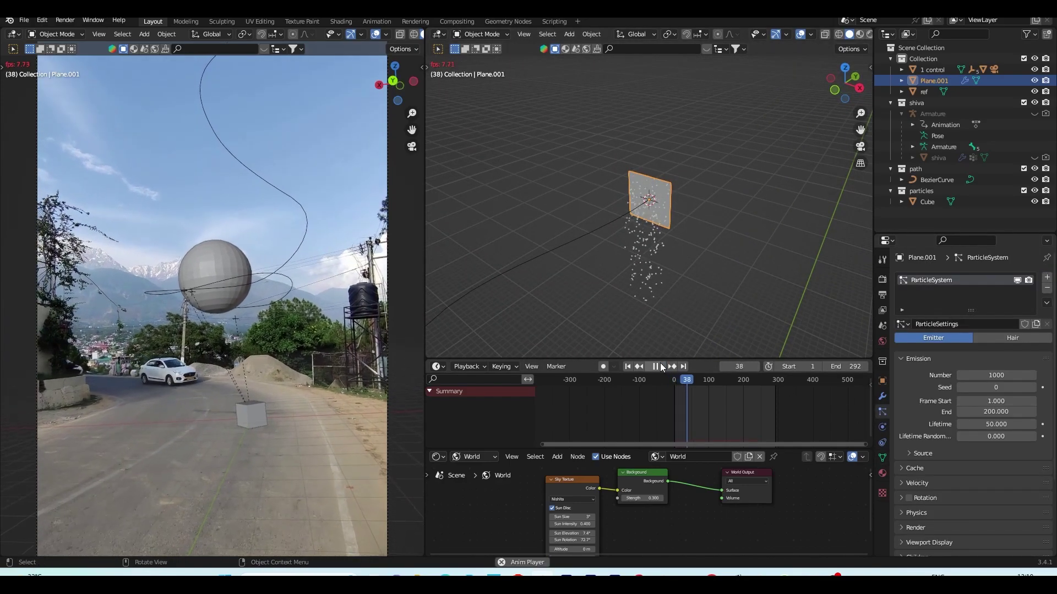
pyautogui.click(946, 148)
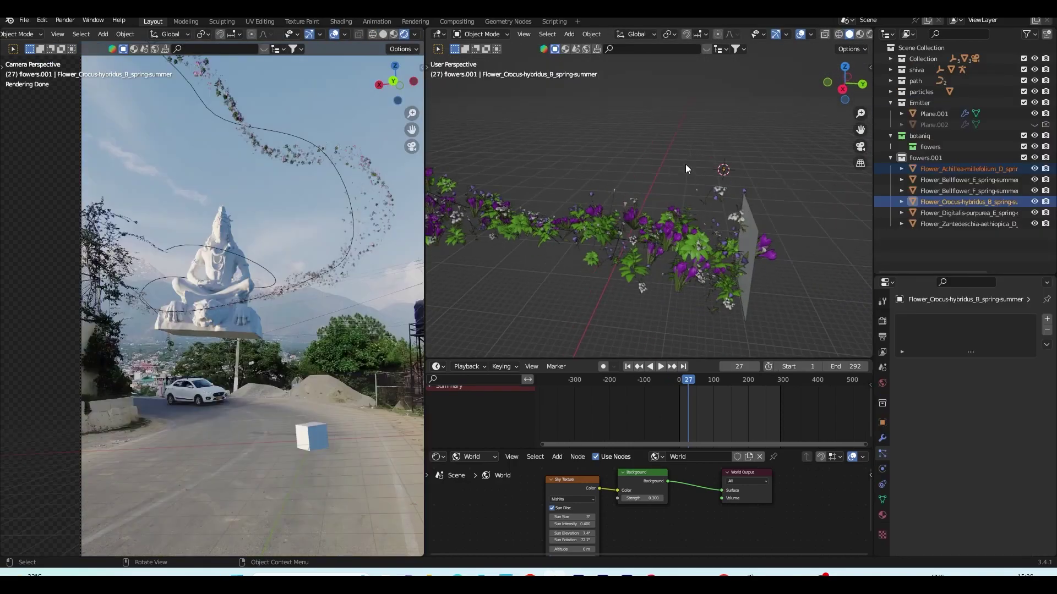
# Step: Preview the flower trail, select Plane.001 and view the sky texture world nodes
pyautogui.click(660, 367)
pyautogui.click(661, 366)
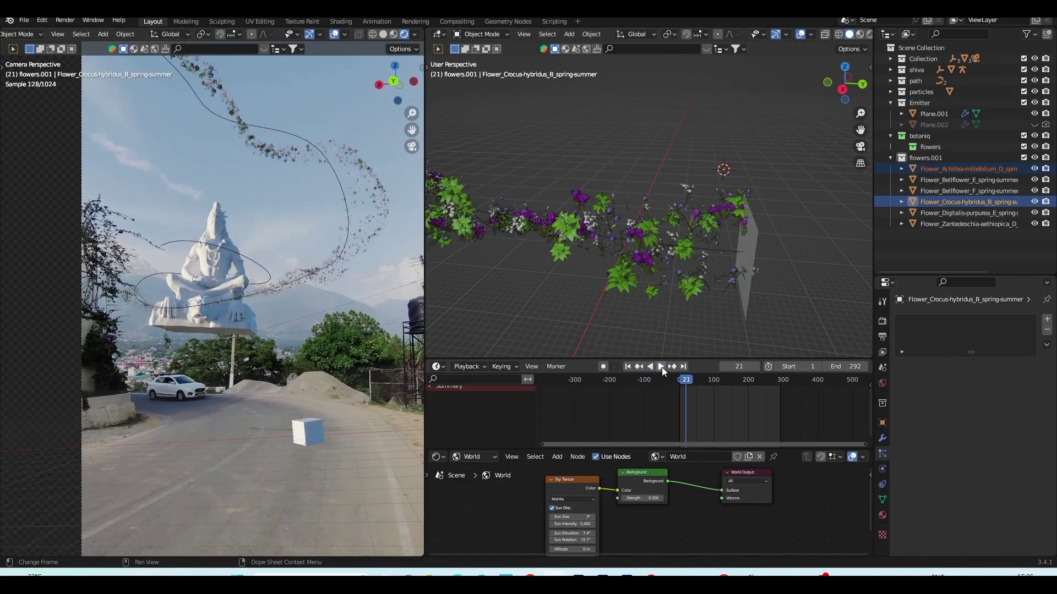
pyautogui.click(501, 276)
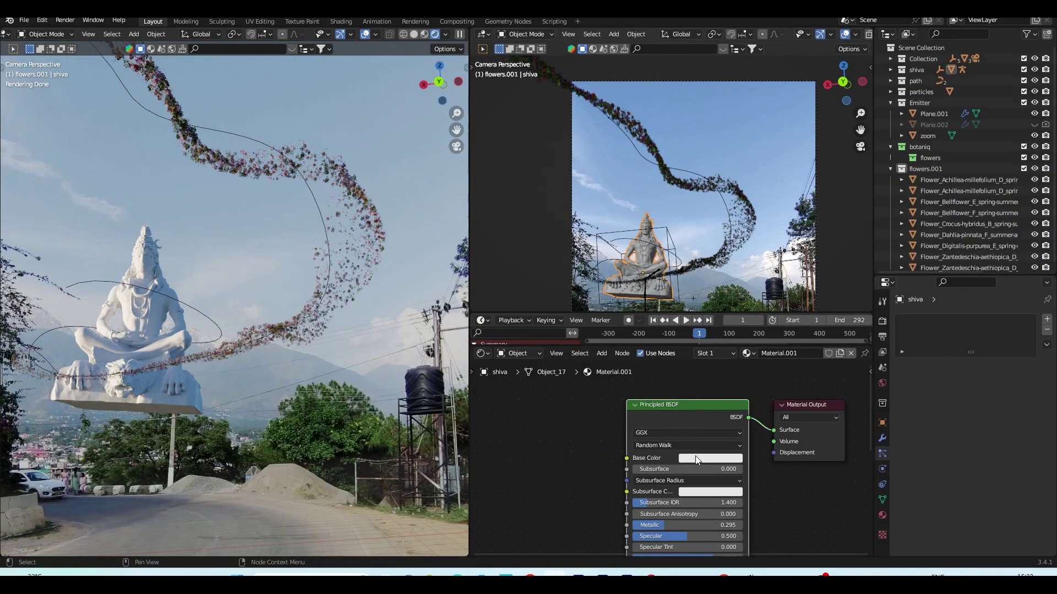
pyautogui.click(518, 353)
pyautogui.click(515, 365)
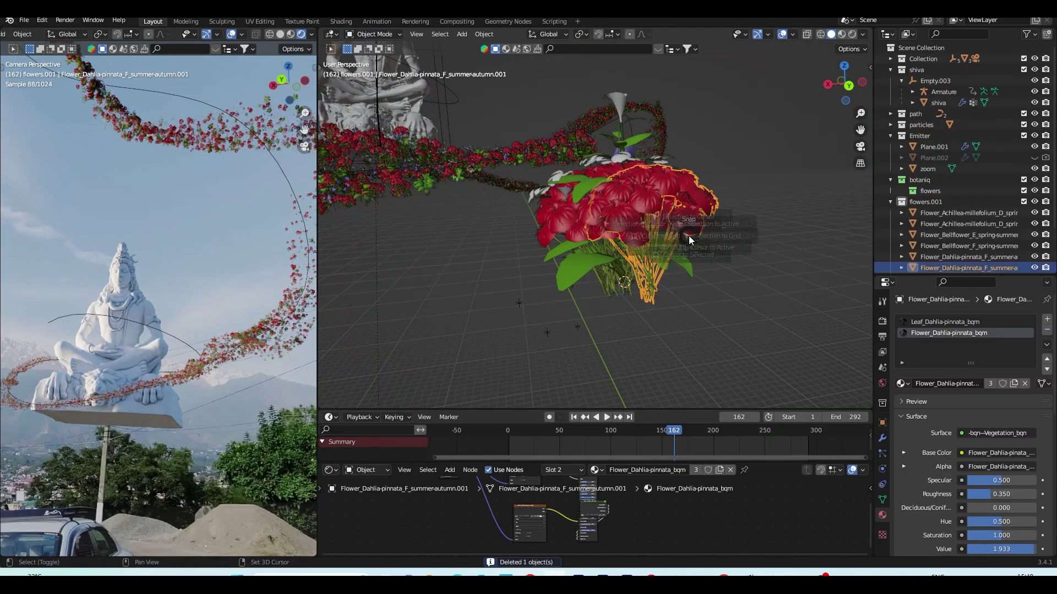
# Step: Add an icosphere with a new emission material of strength 12 and save the project
pyautogui.hotkey('shift', 'a')
pyautogui.moveTo(689, 236)
pyautogui.click(740, 278)
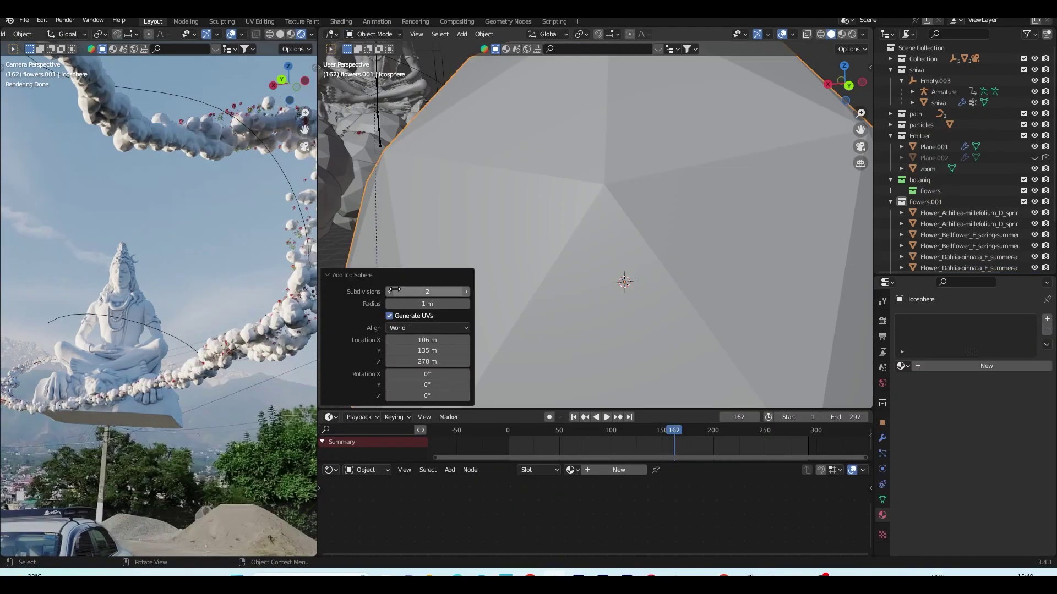
pyautogui.click(619, 469)
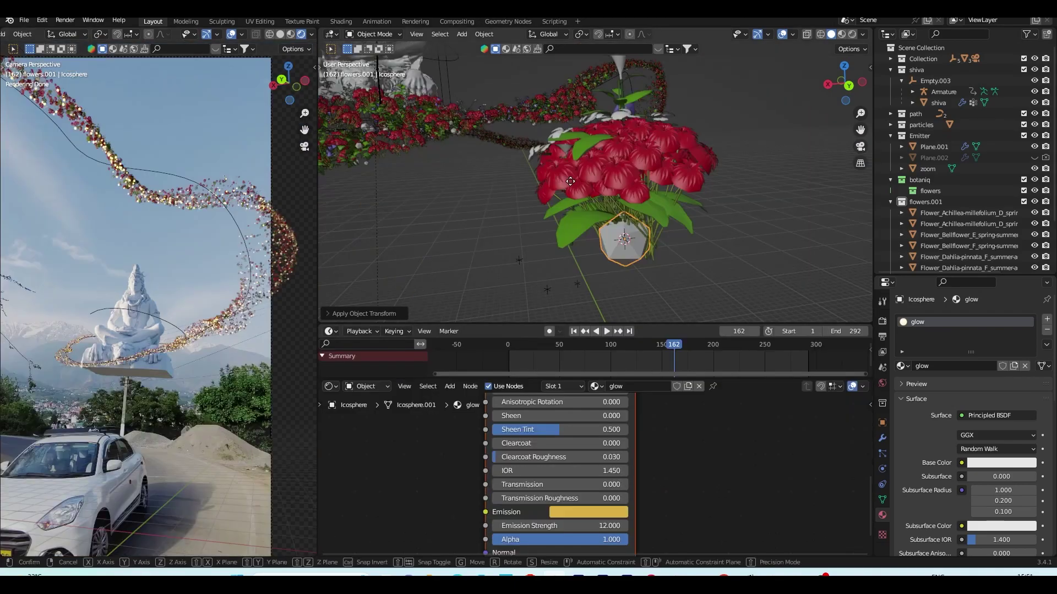
pyautogui.hotkey('ctrl', 's')
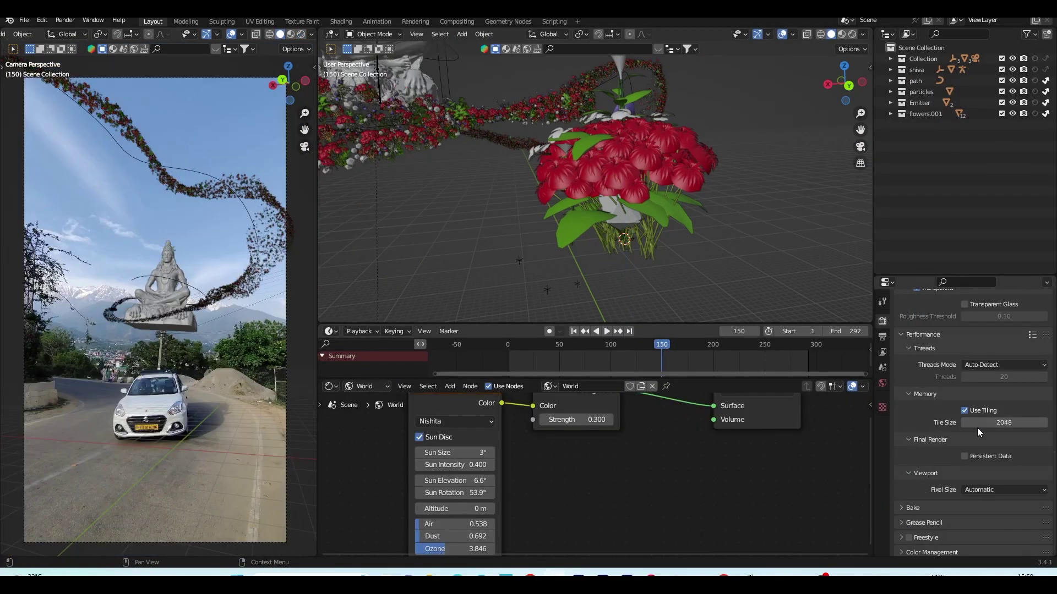
# Step: Render the current frame with F12 and inspect the result
pyautogui.press('F12')
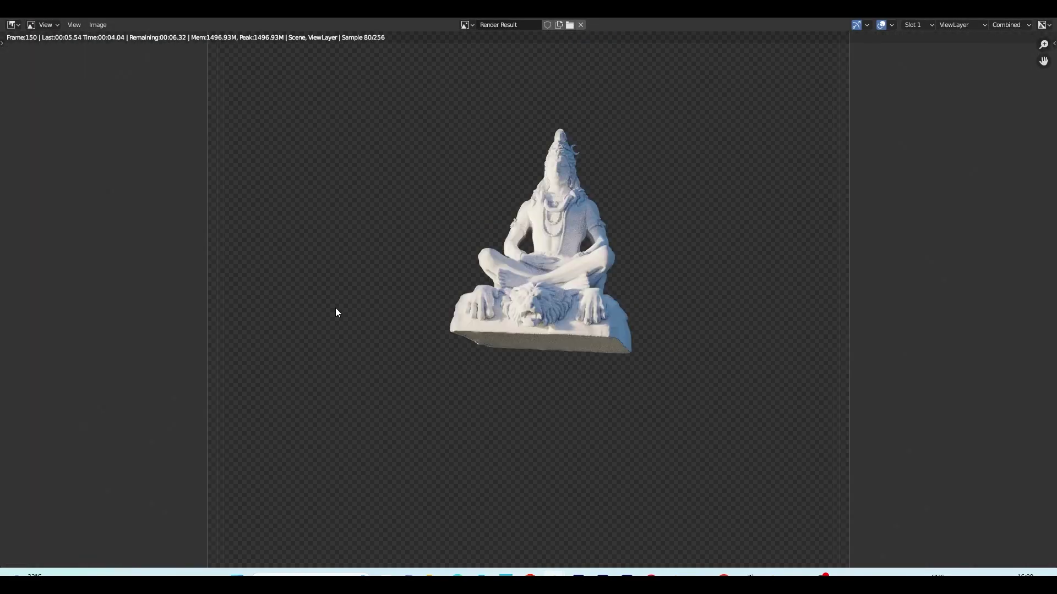
pyautogui.scroll(3, 619, 104)
pyautogui.scroll(-3, 619, 105)
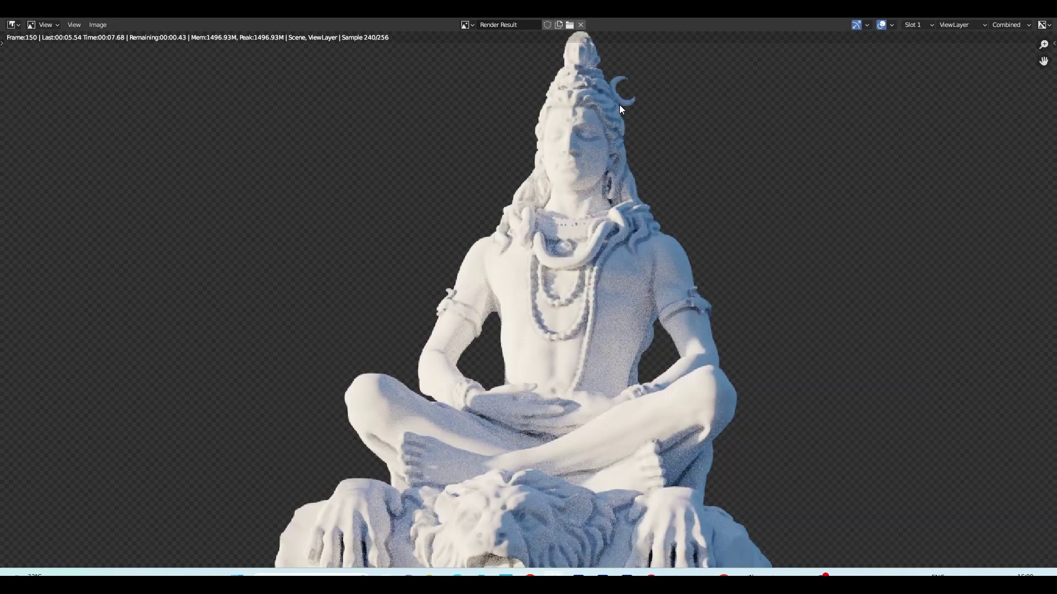
pyautogui.press('Escape')
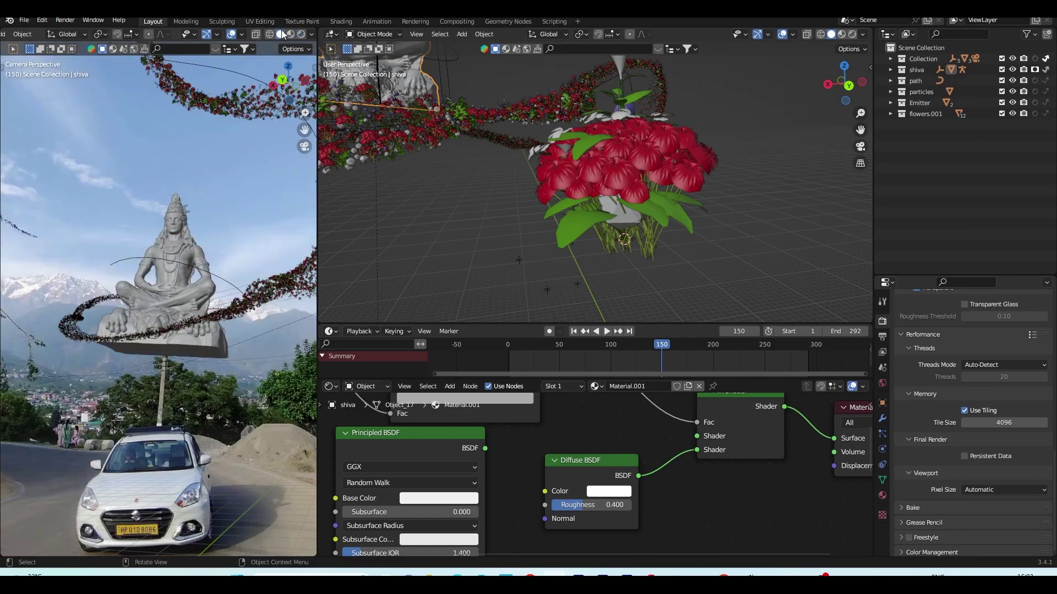
# Step: Adjust the resolution percentage, re-render the flower trail and save it as PNG in shiva
pyautogui.click(882, 336)
pyautogui.click(985, 350)
pyautogui.press('F12')
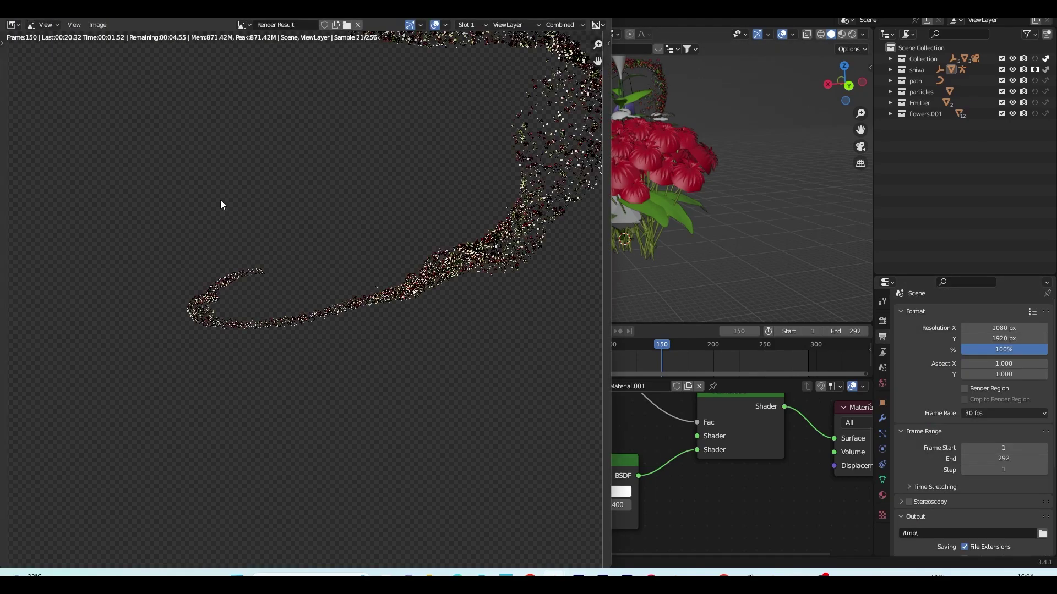
pyautogui.click(98, 23)
pyautogui.click(116, 113)
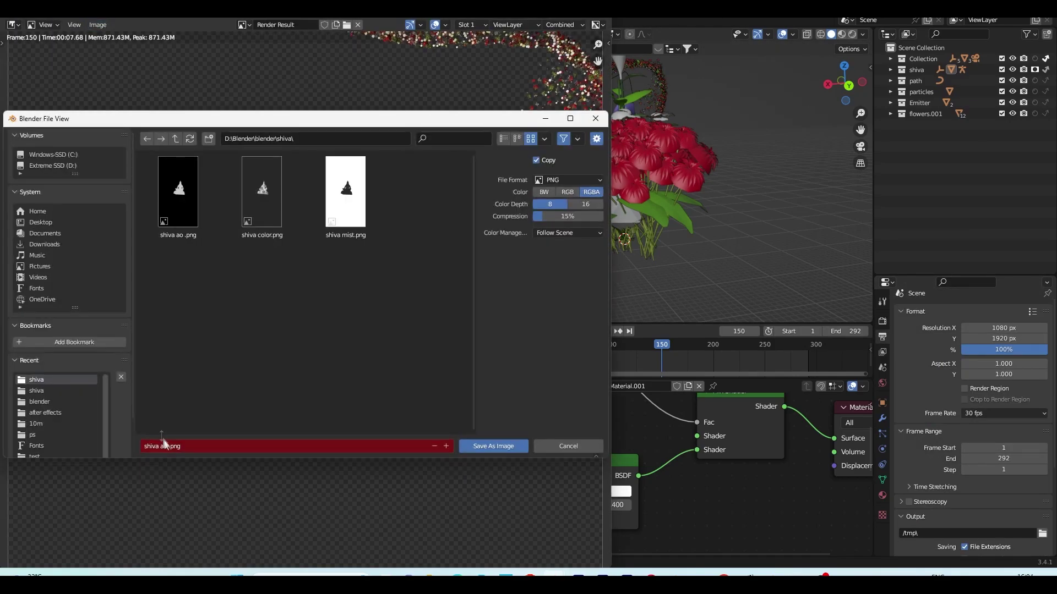
pyautogui.press('Return')
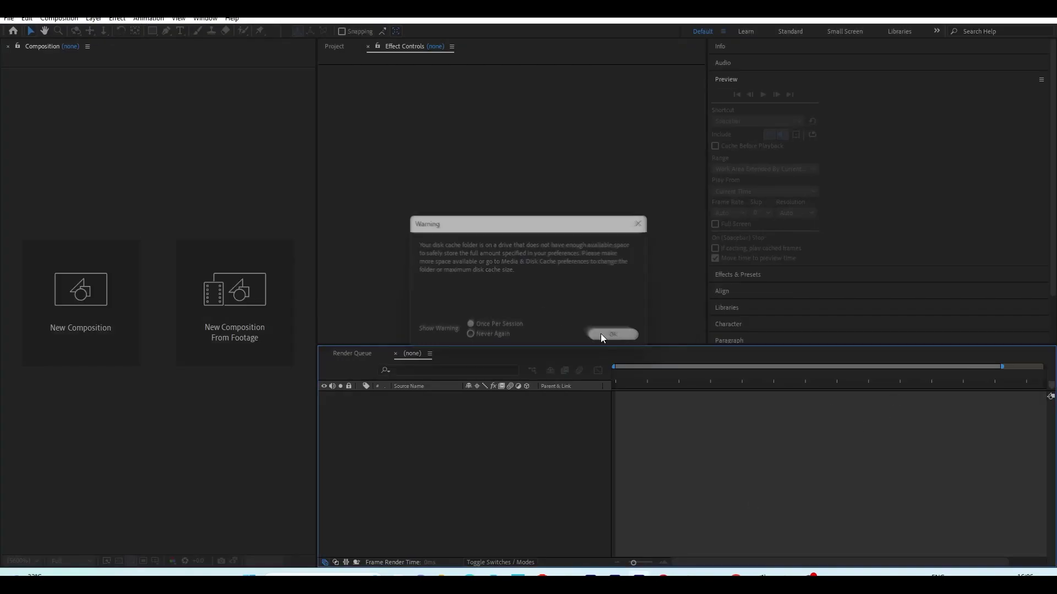
# Step: Dismiss the disk cache warning, make a folder for the rendered PNGs, and confirm the Colorama colour
pyautogui.click(602, 334)
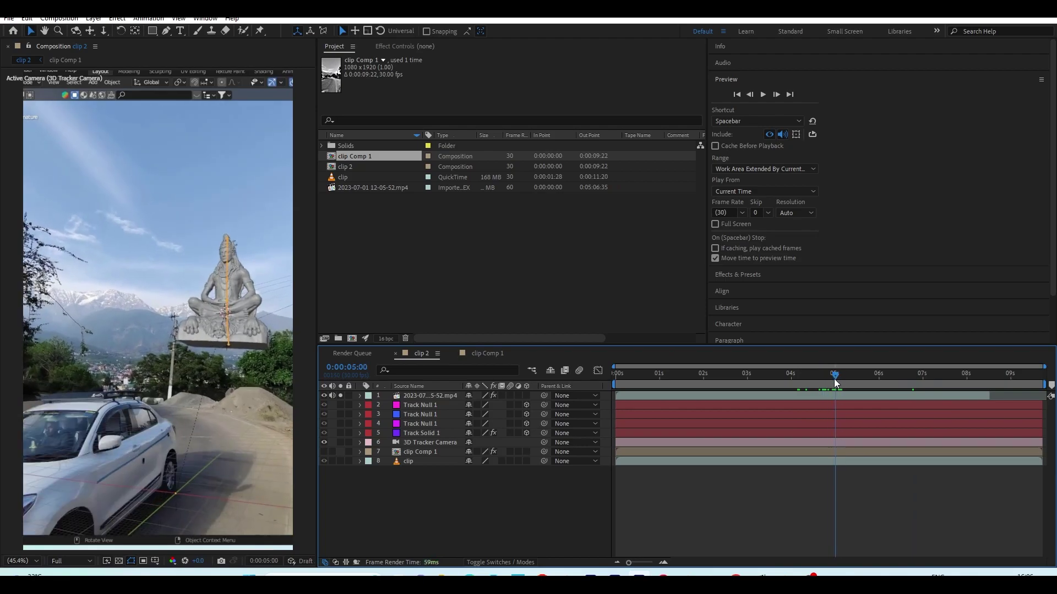
pyautogui.click(338, 339)
pyautogui.write('te')
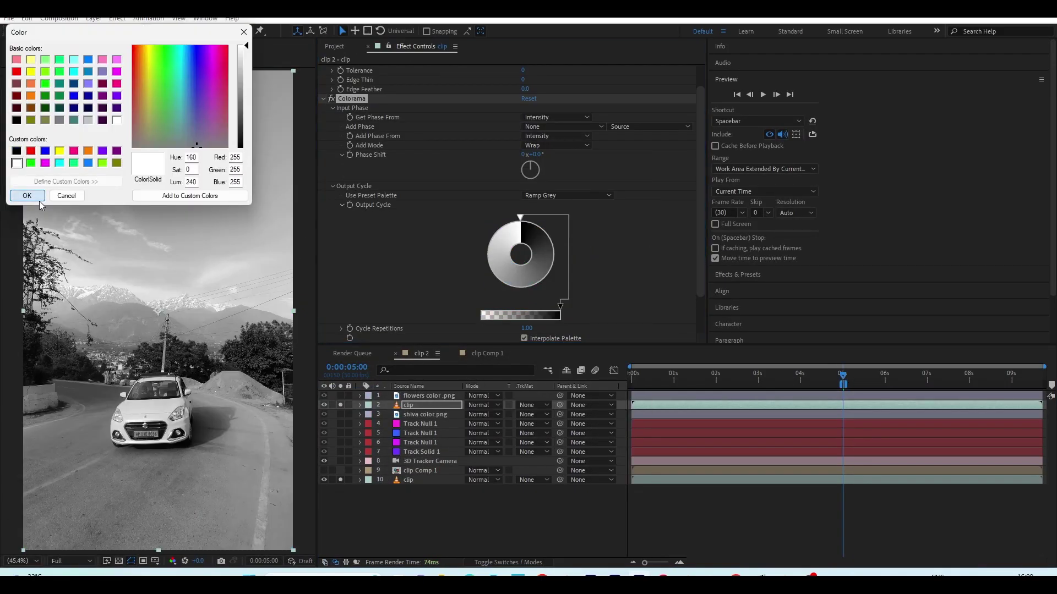
pyautogui.click(38, 200)
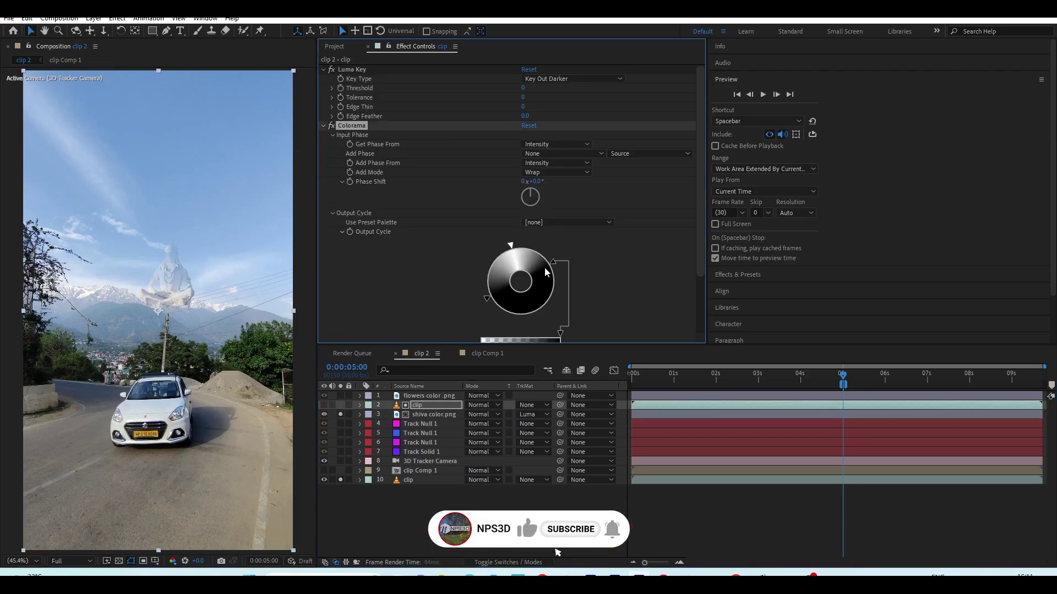
# Step: Check the shiva color.png opacity, then place flowers mist .png on top in Screen mode
pyautogui.scroll(1, 200, 345)
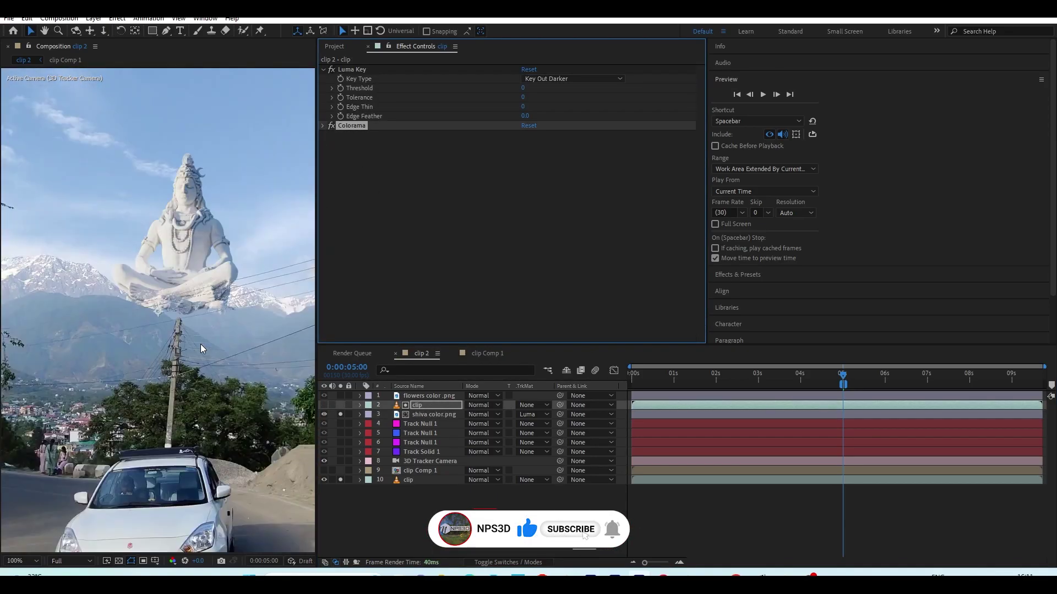
pyautogui.click(433, 415)
pyautogui.press('t')
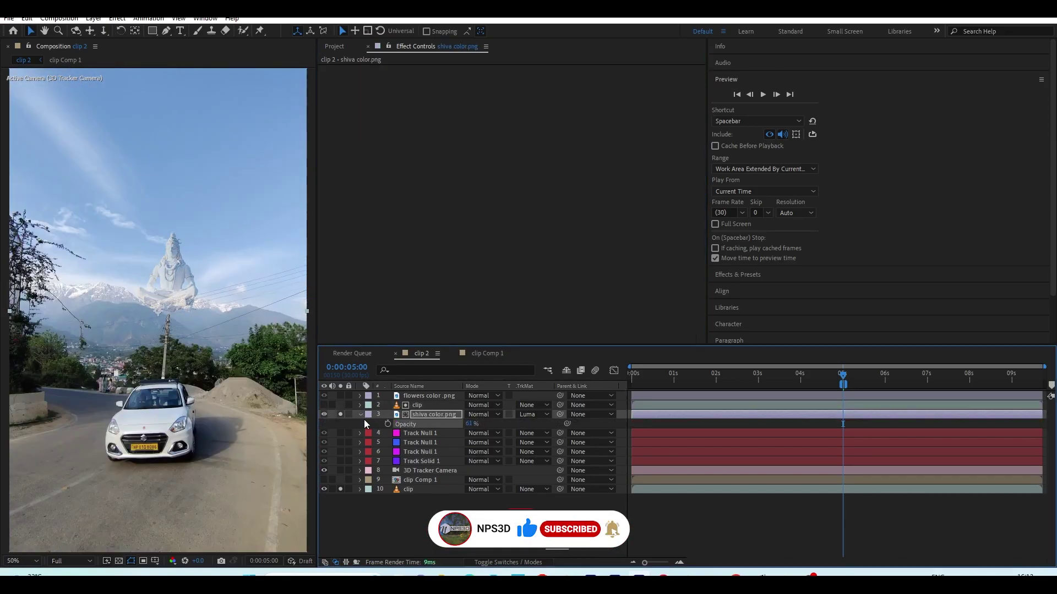
pyautogui.click(340, 396)
pyautogui.click(334, 46)
pyautogui.moveTo(373, 187); pyautogui.dragTo(398, 397)
pyautogui.click(522, 221)
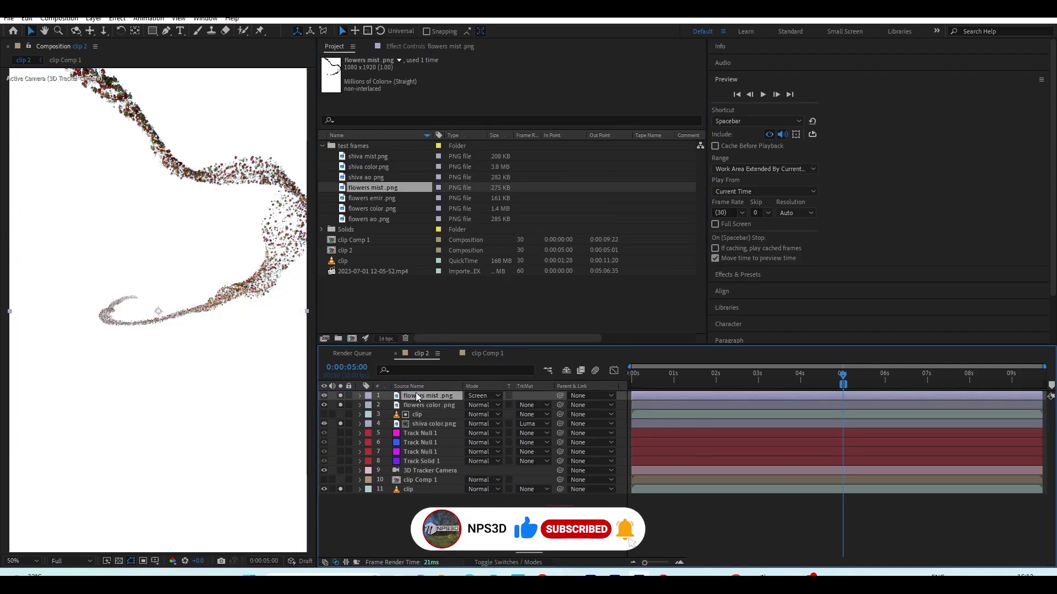
# Step: Apply Tint to flowers mist .png with a new colour for white
pyautogui.hotkey('ctrl', 'alt', 'shift', 'e')
pyautogui.press('t')
pyautogui.click(526, 88)
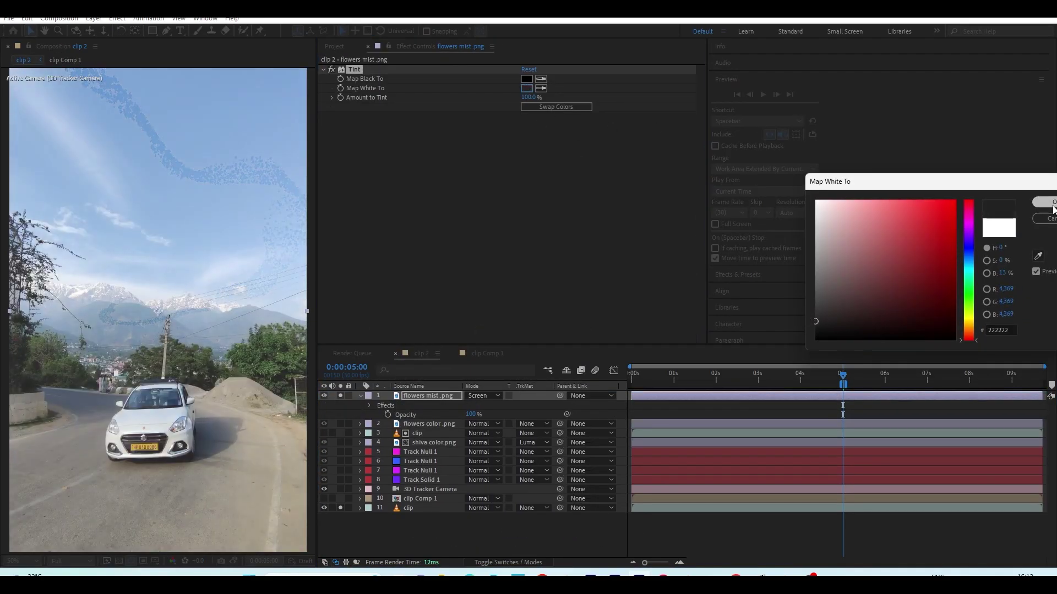
pyautogui.click(224, 268)
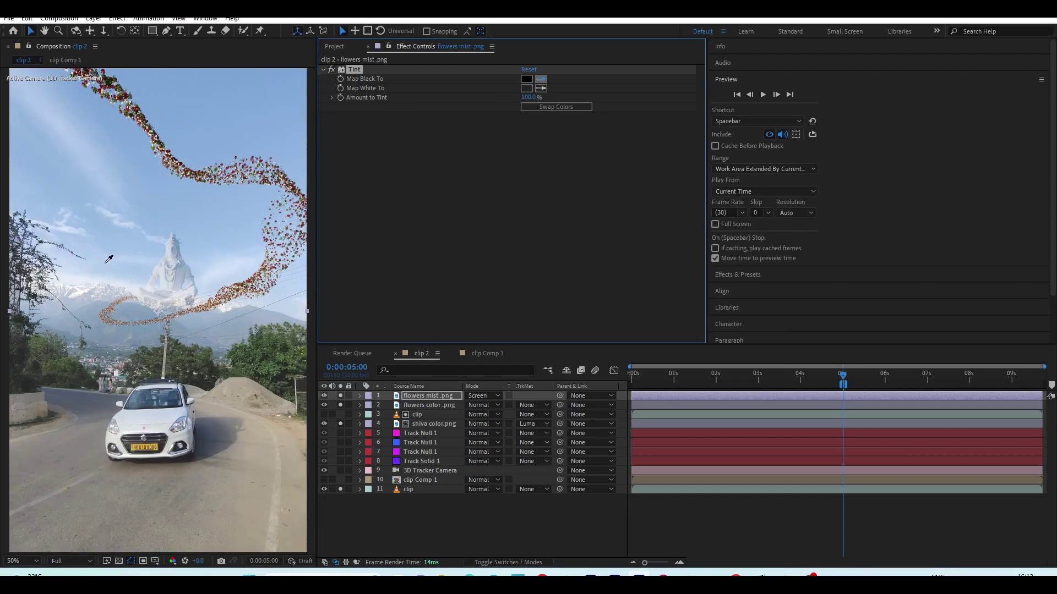
# Step: Compare Overlay and Lighten blending on flowers mist, then return it to Screen
pyautogui.click(478, 396)
pyautogui.click(519, 286)
pyautogui.click(478, 396)
pyautogui.click(534, 209)
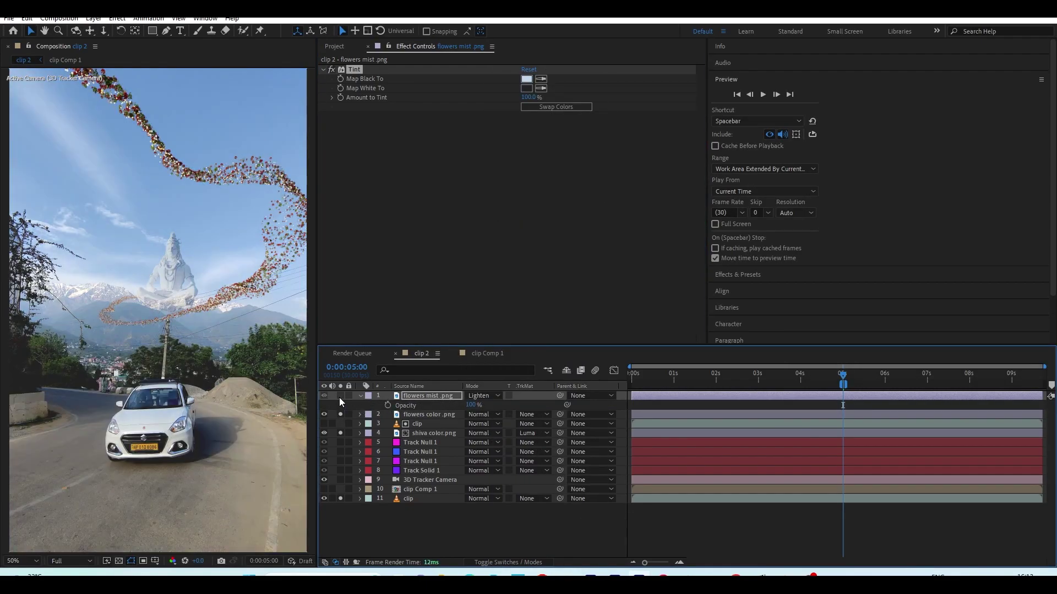
pyautogui.click(478, 396)
pyautogui.click(522, 220)
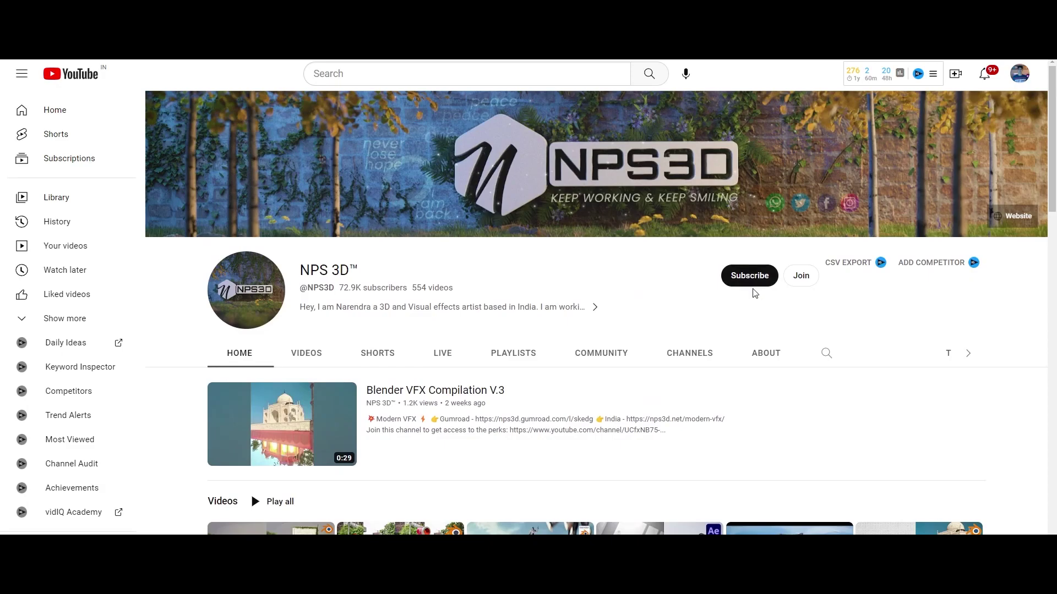
# Step: Subscribe with notifications, then Luma Key flowers ao .png and move it below flowers mist
pyautogui.click(754, 293)
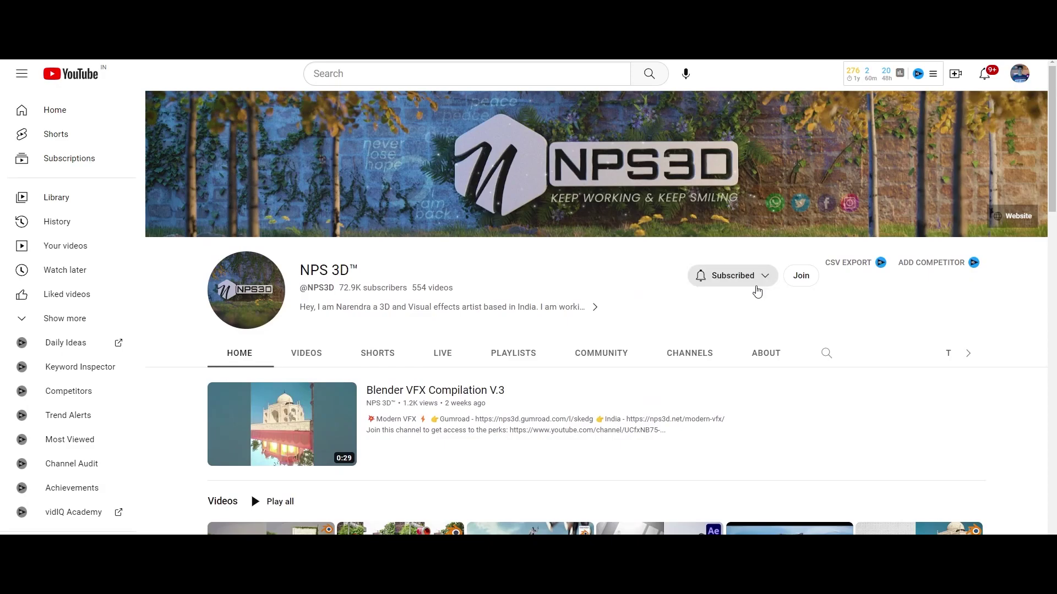
pyautogui.click(747, 304)
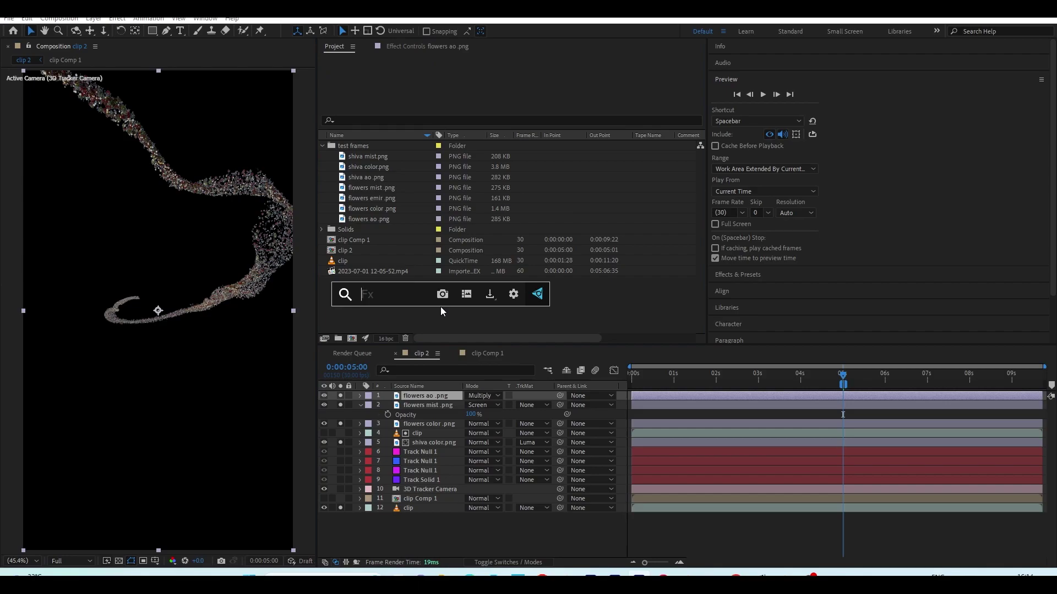
pyautogui.press('Escape')
pyautogui.click(427, 45)
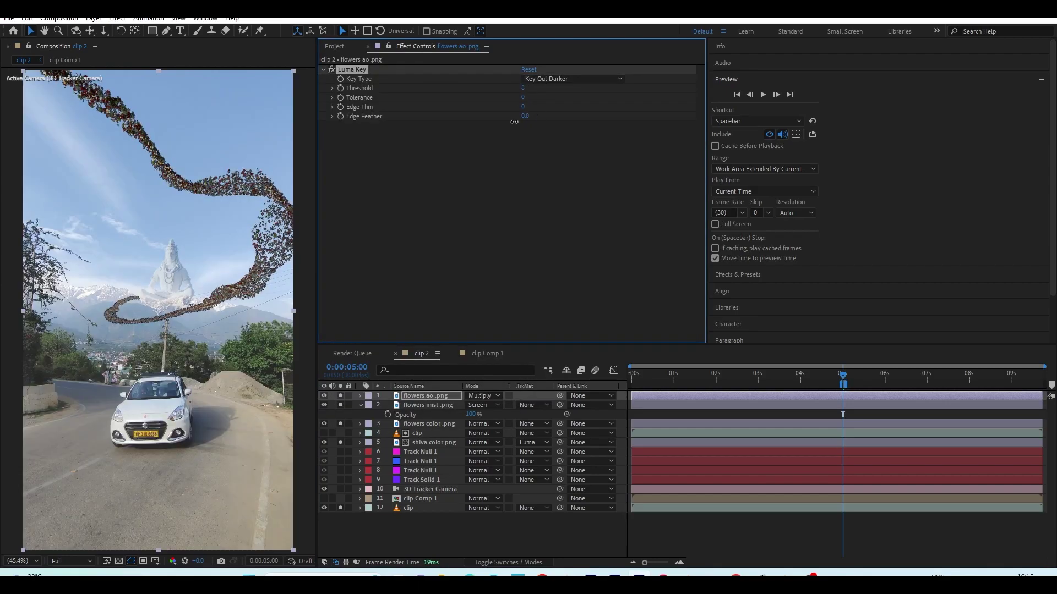
pyautogui.click(355, 394)
pyautogui.hotkey('ctrl', '[')
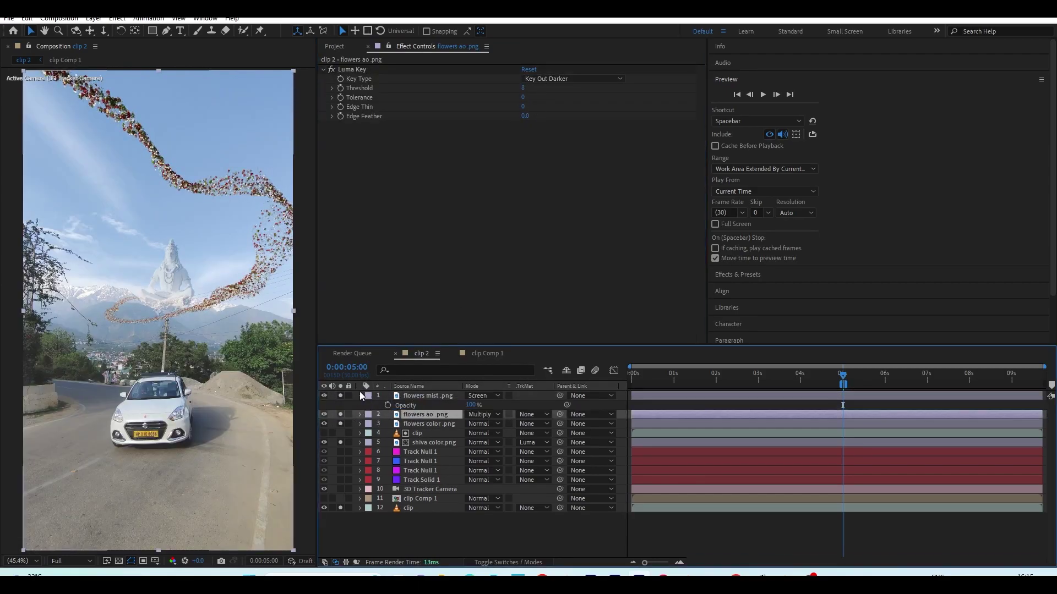